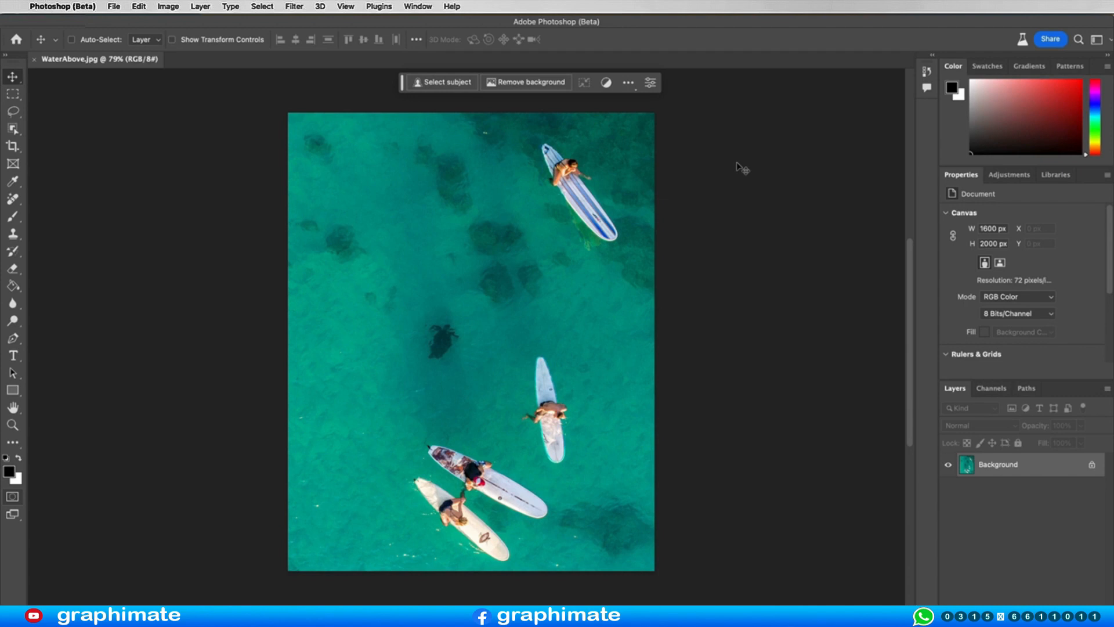
- Lasso a large oval area in the water above the turtle and generate a "shark" in it with Generative Fill
left_click(12, 111)
left_click(52, 114)
mouse_move(338, 207)
left_mouse_down()
mouse_move(413, 310)
mouse_move(467, 338)
mouse_move(542, 342)
mouse_move(550, 294)
mouse_move(511, 227)
mouse_move(396, 162)
mouse_move(356, 155)
mouse_move(338, 203)
left_mouse_up()
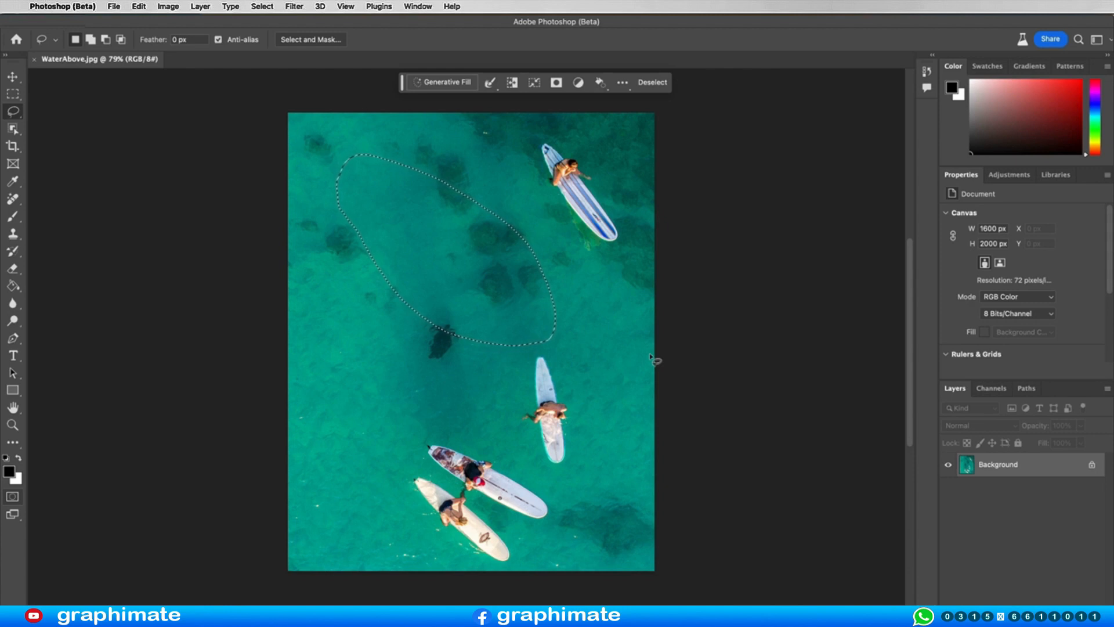
left_click(450, 82)
type("shark")
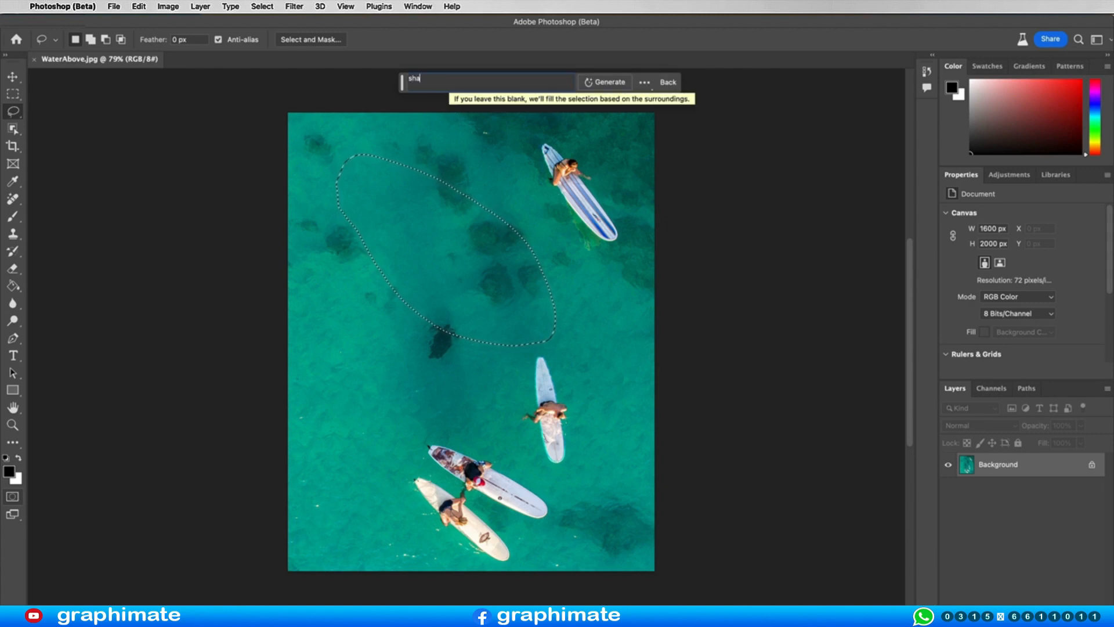
left_click(621, 84)
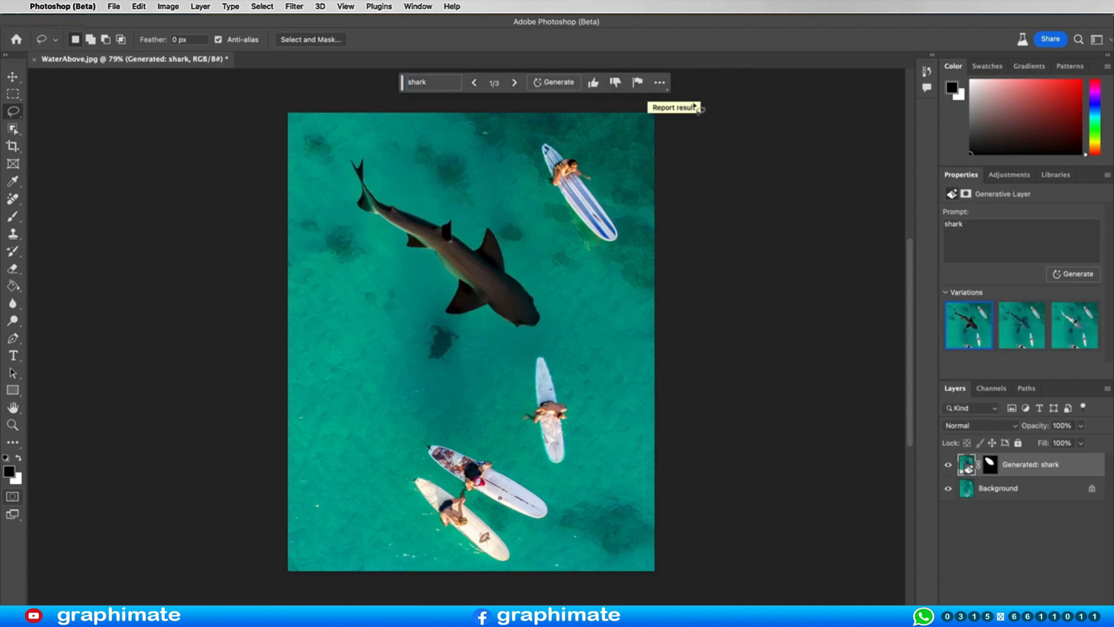
- Compare the generated shark variations and choose the second one
left_click(1012, 334)
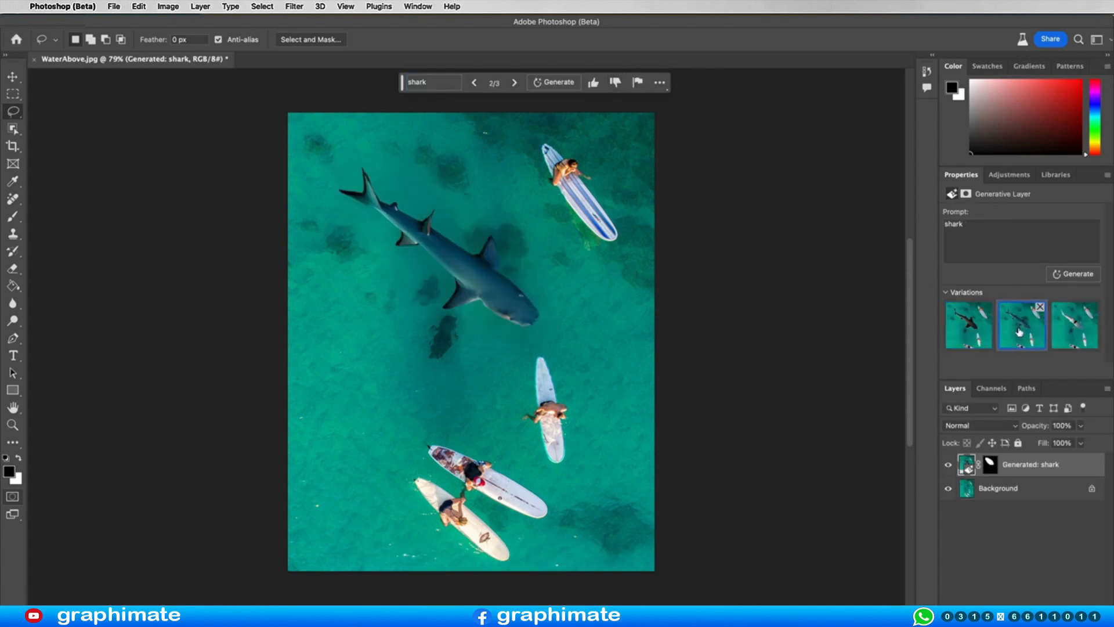
left_click(1074, 335)
left_click(1028, 332)
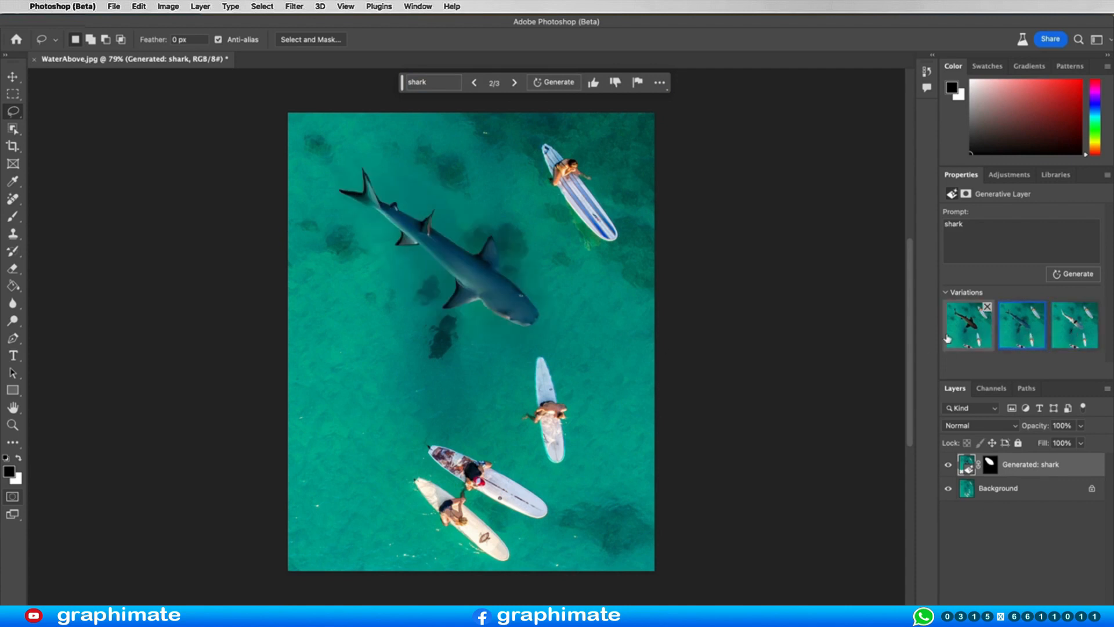
- Select the generated shark's outline with the Object Selection tool and remove the generated layer while keeping the selection
left_click(13, 129)
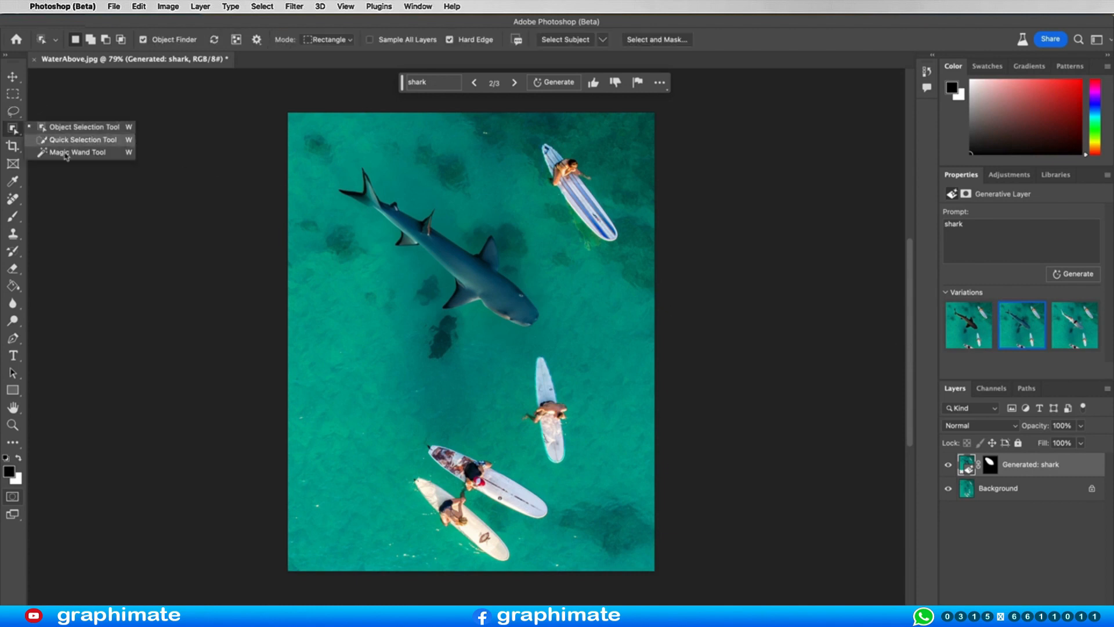
left_click(69, 132)
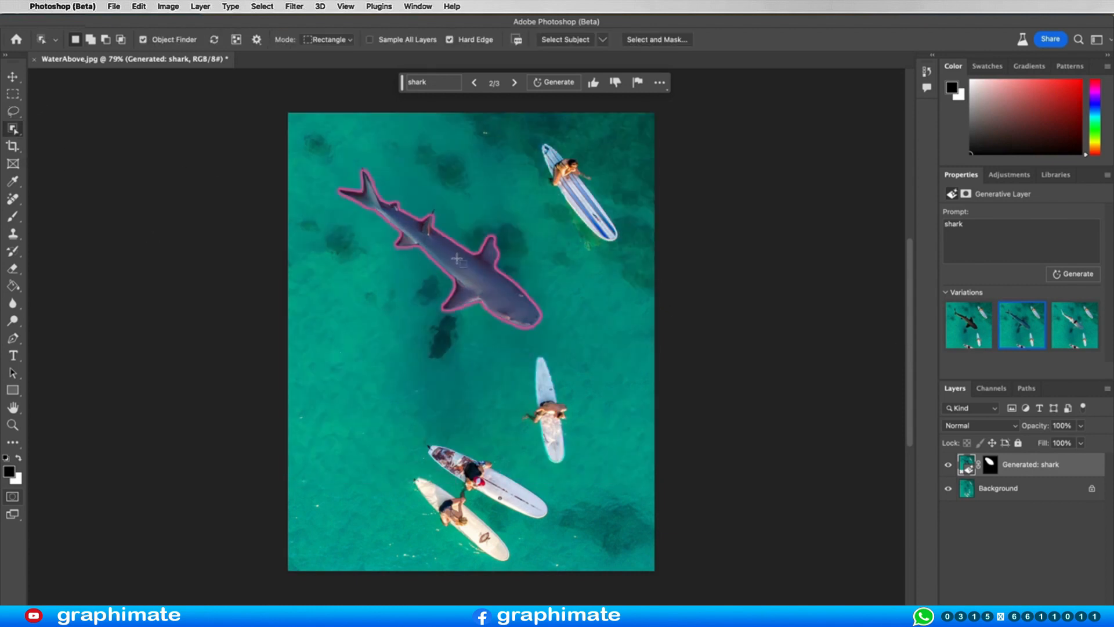
left_click(604, 40)
left_click(643, 55)
left_click(481, 272)
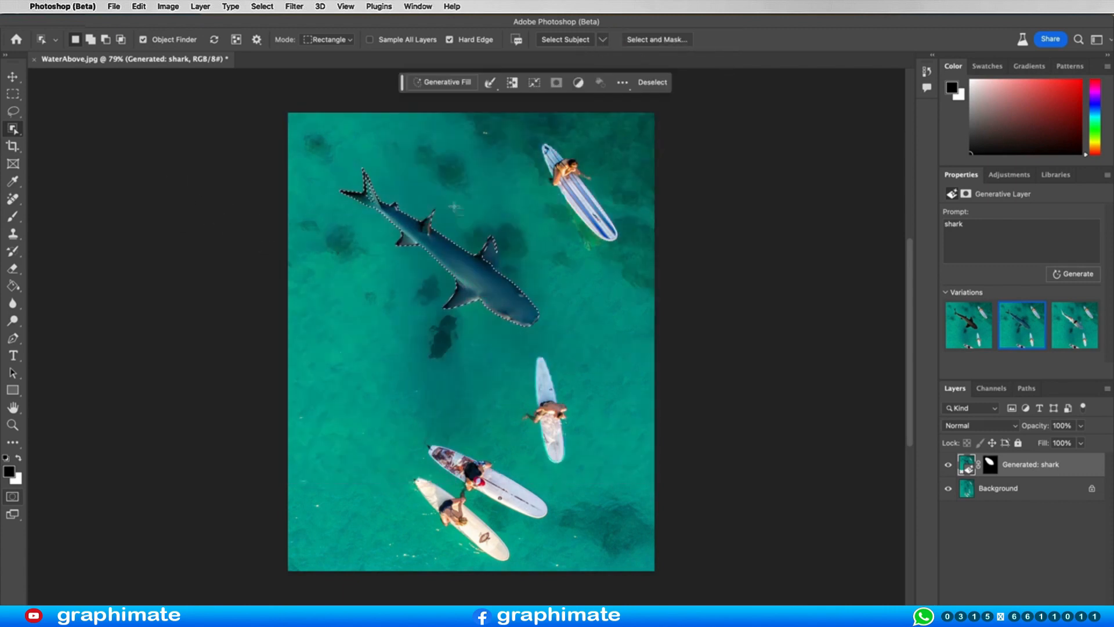
key("ctrl+z")
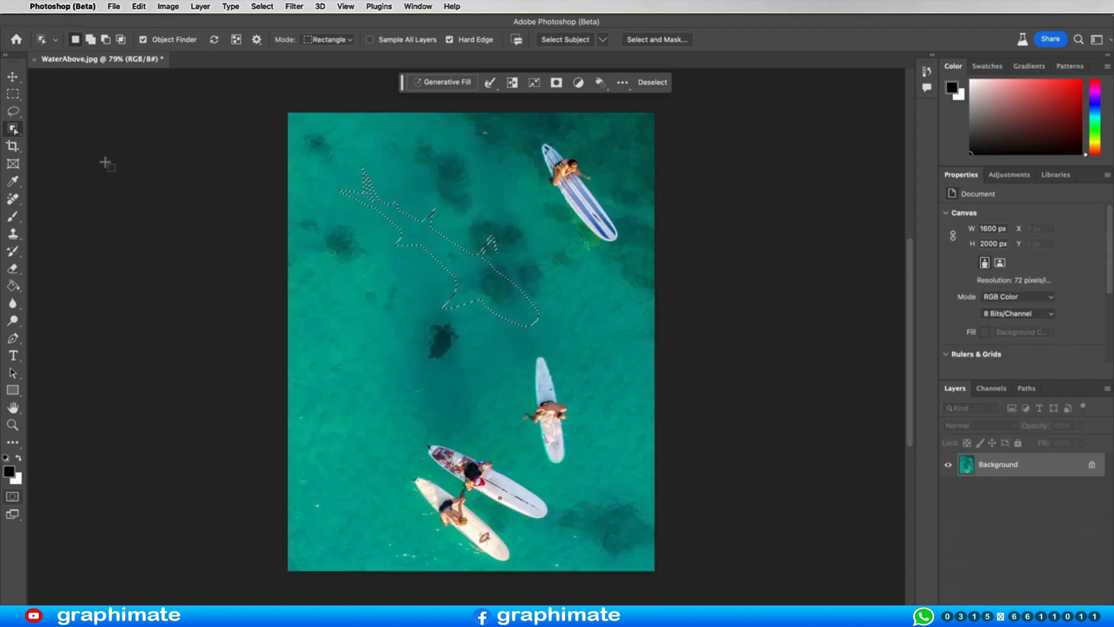
- Add the missing areas in the tail and upper fin to the shark-shaped selection with the Lasso tool
left_click(12, 110)
mouse_move(495, 247)
left_mouse_down()
mouse_move(483, 266)
mouse_move(491, 243)
left_mouse_up()
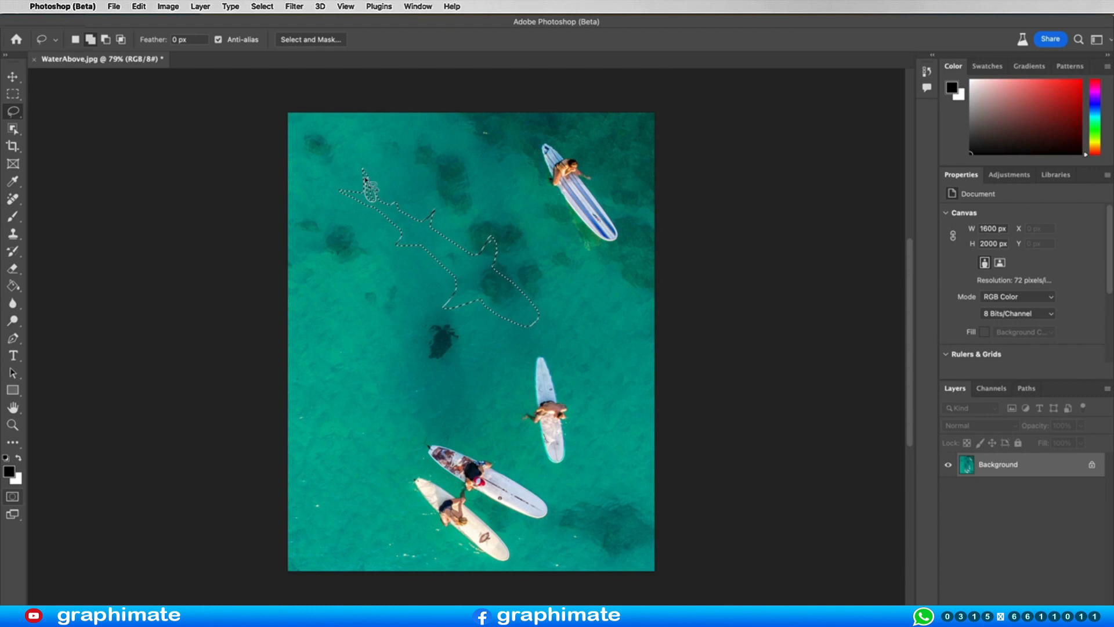
left_click_drag(367, 182, 365, 185)
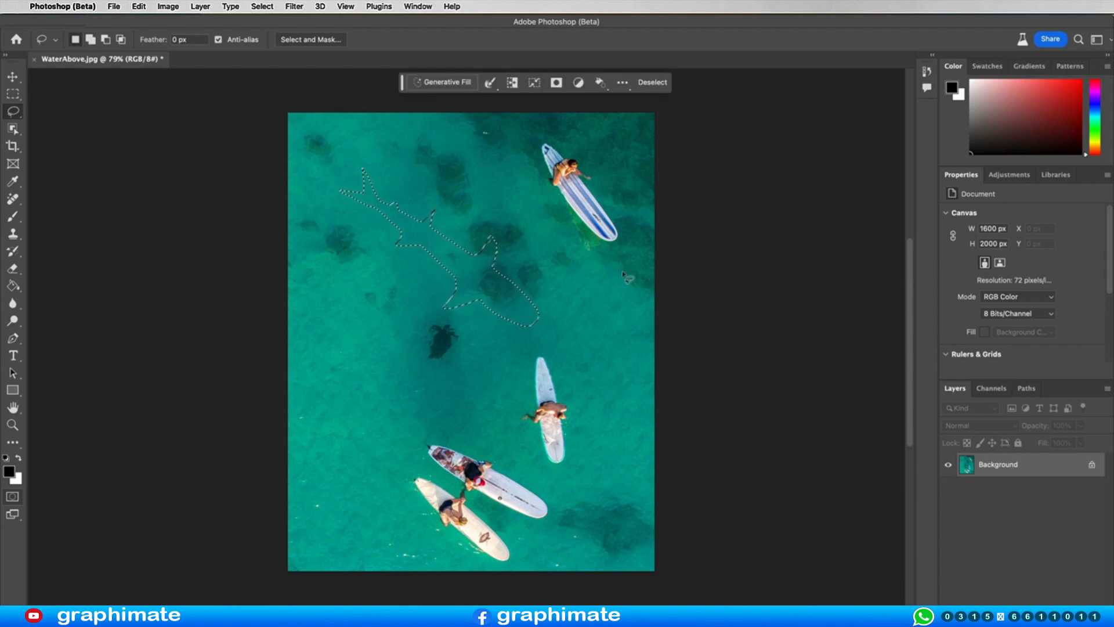
left_click_drag(492, 244, 493, 246)
- Expand the shark-shaped selection outward to make its body and fins thicker
left_click(502, 81)
left_click(510, 117)
key("Return")
- Transform the selection, rotating it about 145.5° so the shark lies horizontally across the middle of the water above the turtle
mouse_move(463, 274)
left_mouse_down()
mouse_move(515, 232)
mouse_move(438, 230)
mouse_move(475, 272)
left_mouse_up()
left_click(262, 7)
mouse_move(278, 179)
left_click(281, 222)
left_click_drag(323, 156, 656, 223)
left_click_drag(499, 266, 510, 304)
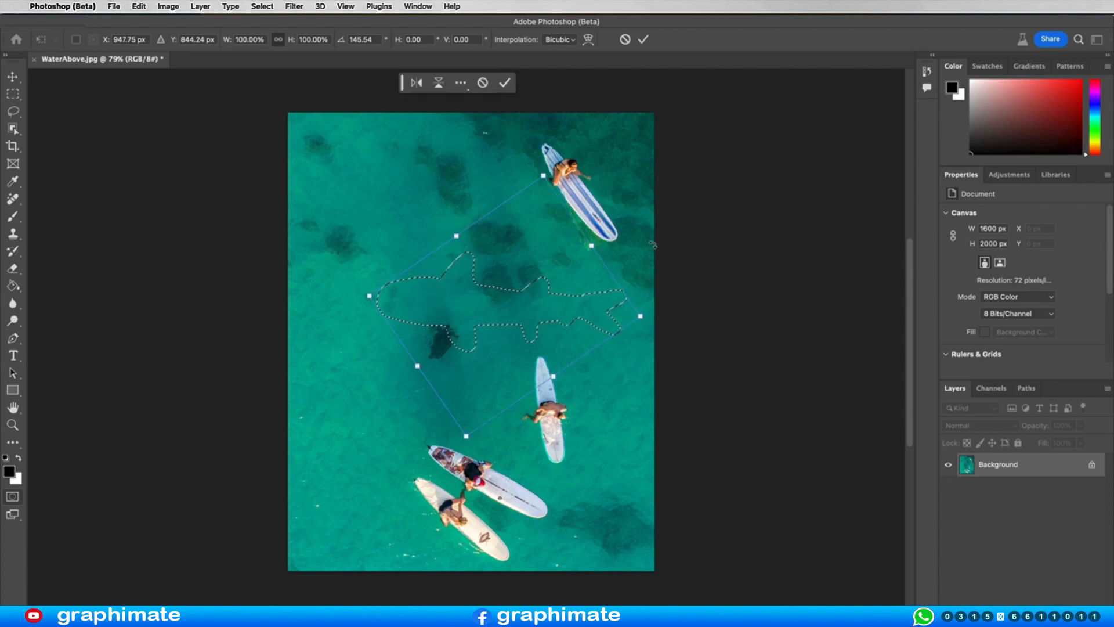
key("Return")
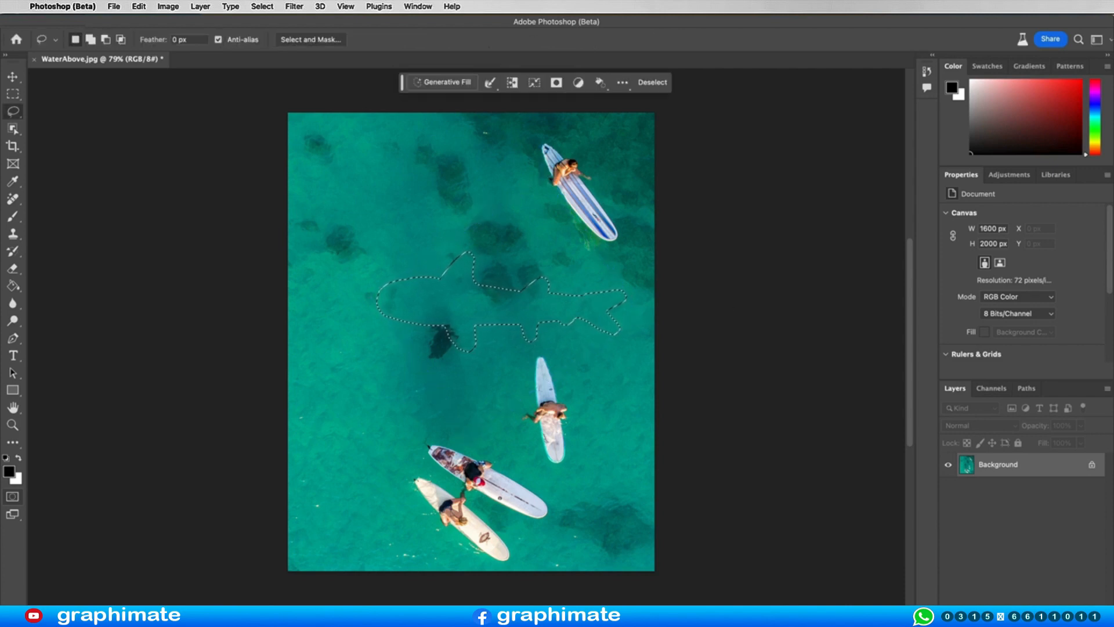
- Save the selection as a new channel named "shark"
left_click(262, 6)
left_click(277, 266)
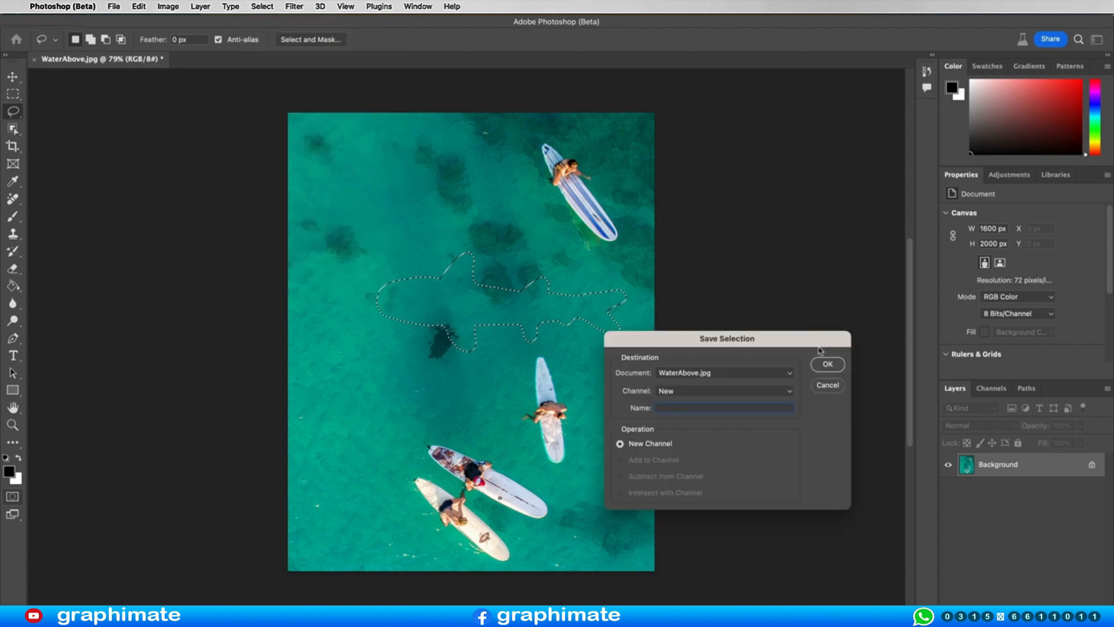
type("shark")
key("Return")
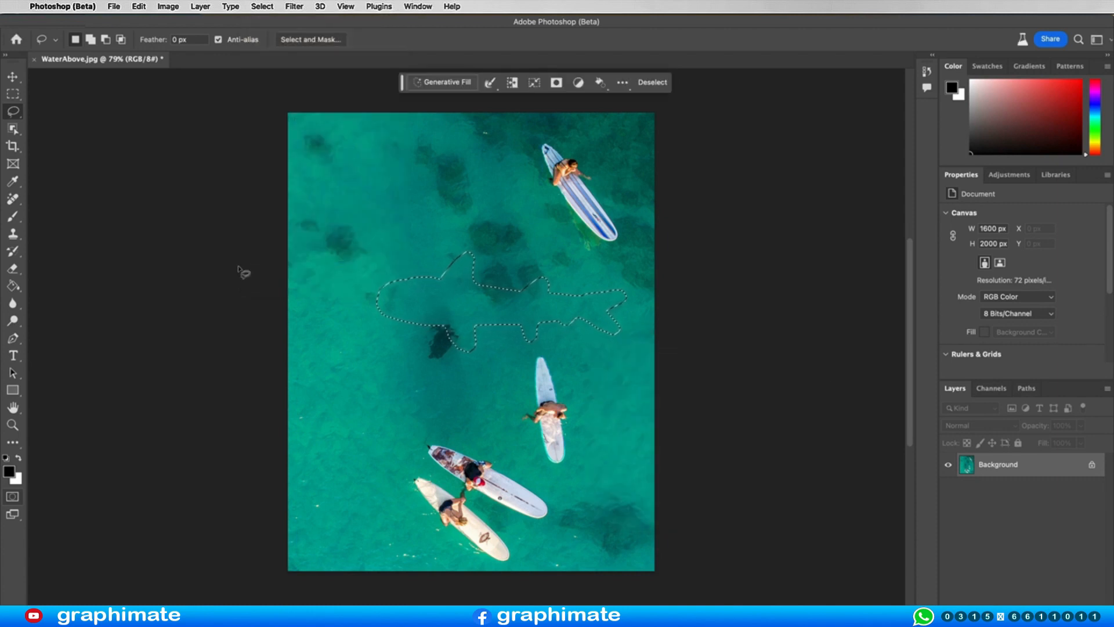
- Enter Quick Mask mode and float the Channels panel beside the image
key("q")
left_click(992, 388)
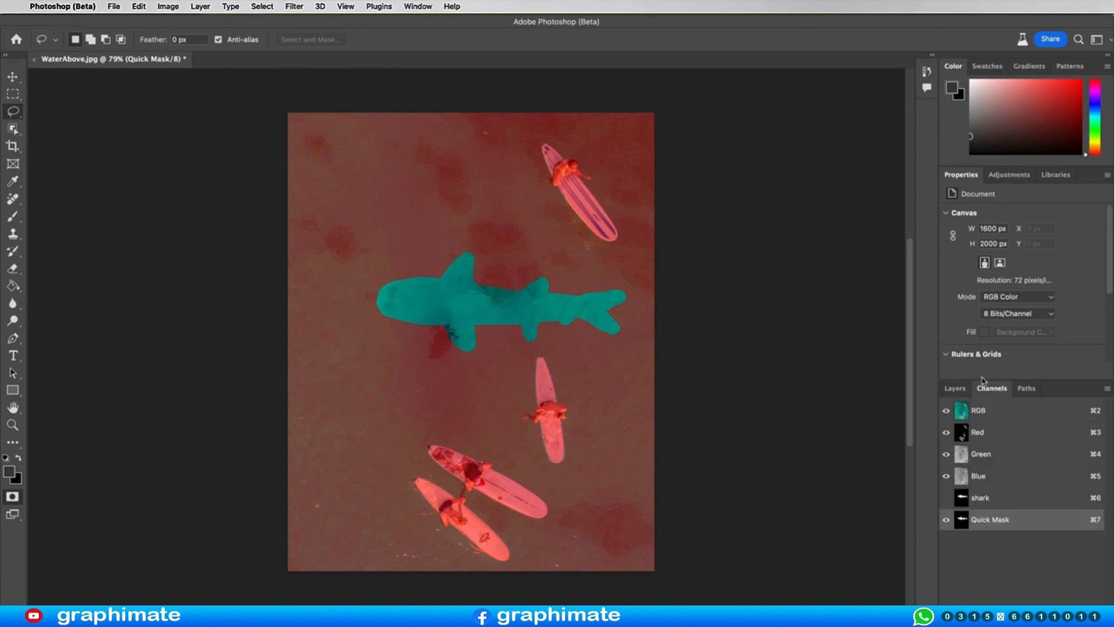
left_click_drag(990, 386, 757, 137)
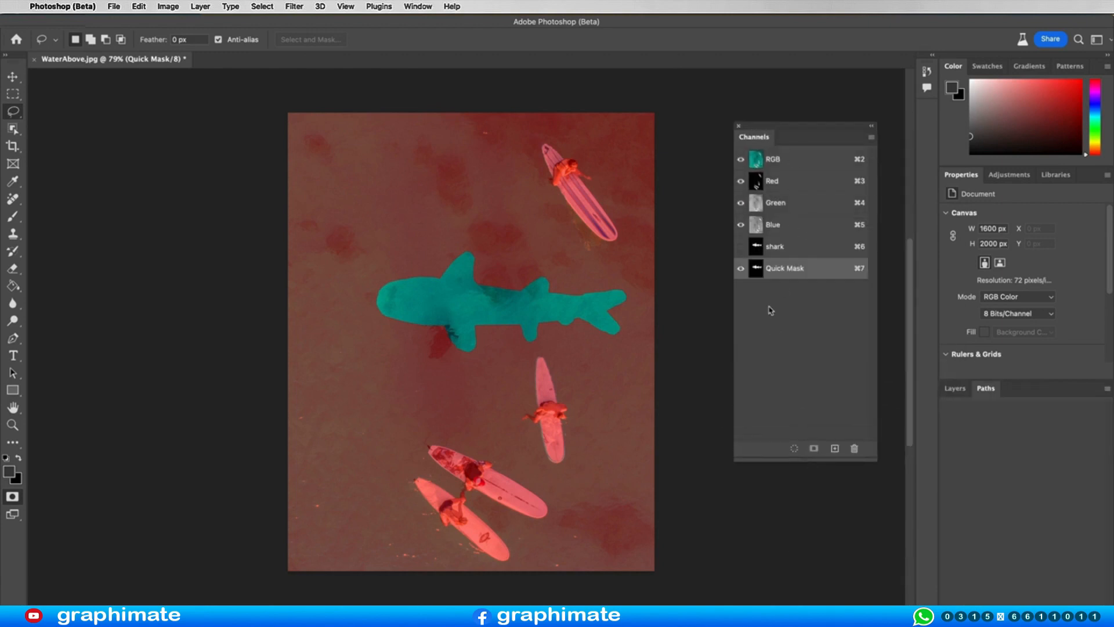
- Display only the Quick Mask channel and load its white shark shape as a selection
key("q")
key("q")
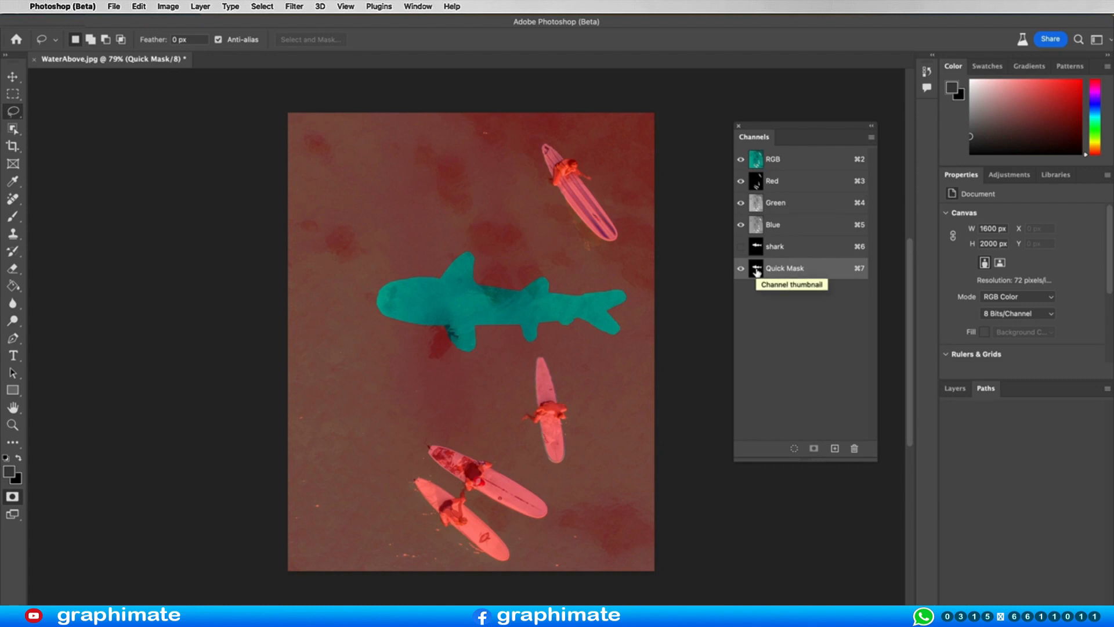
left_click(740, 159)
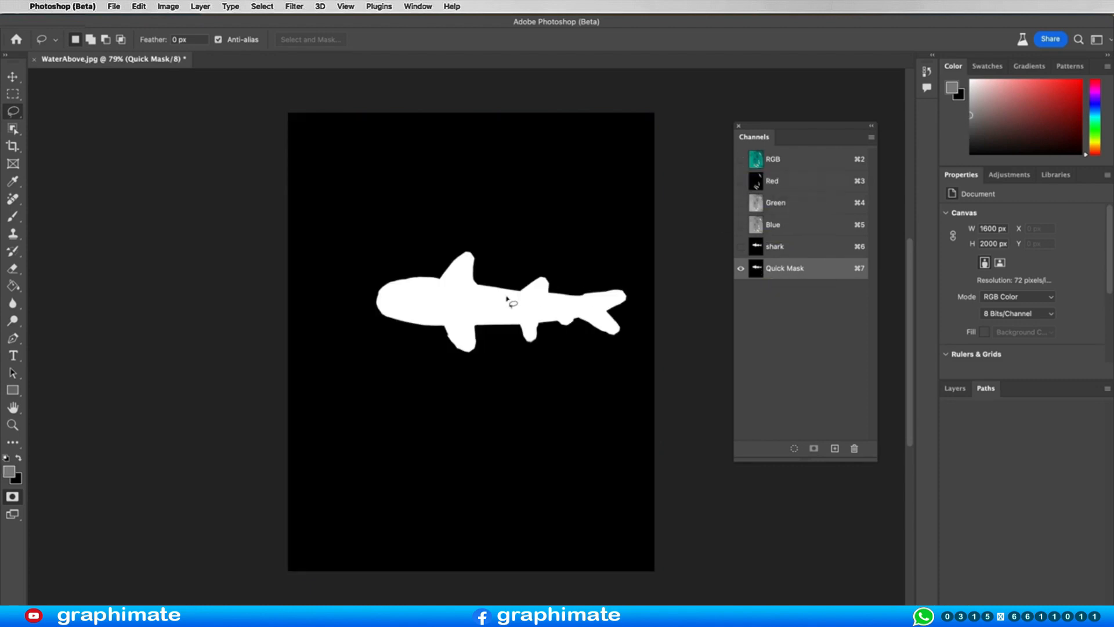
left_click(756, 268, "super")
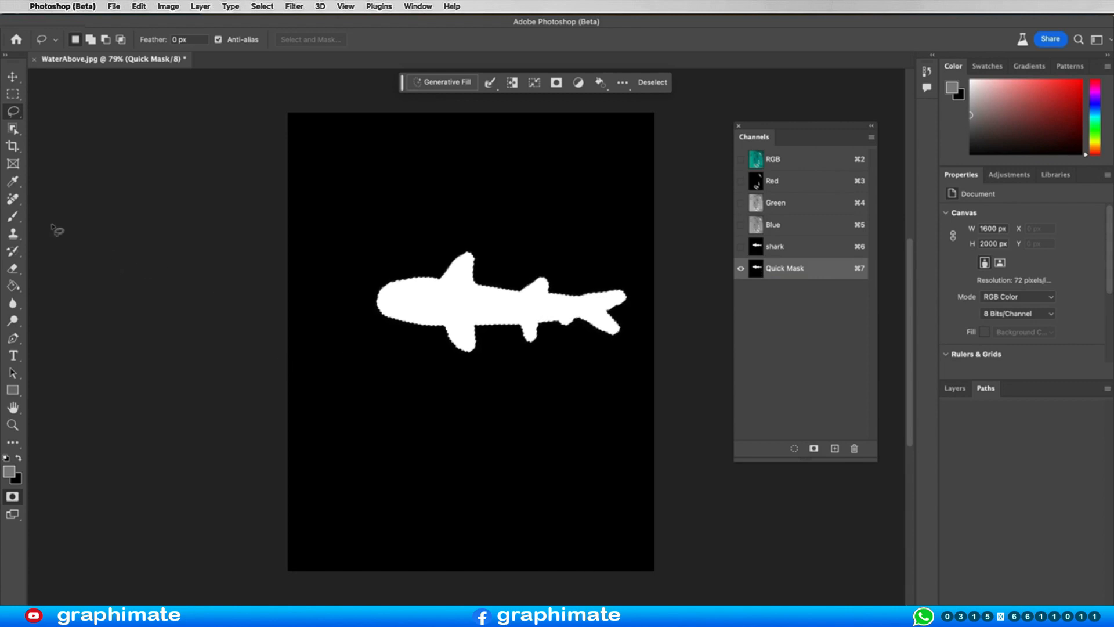
- Set the foreground color to dark gray 4b4b4b for the Brush tool
left_click(13, 215)
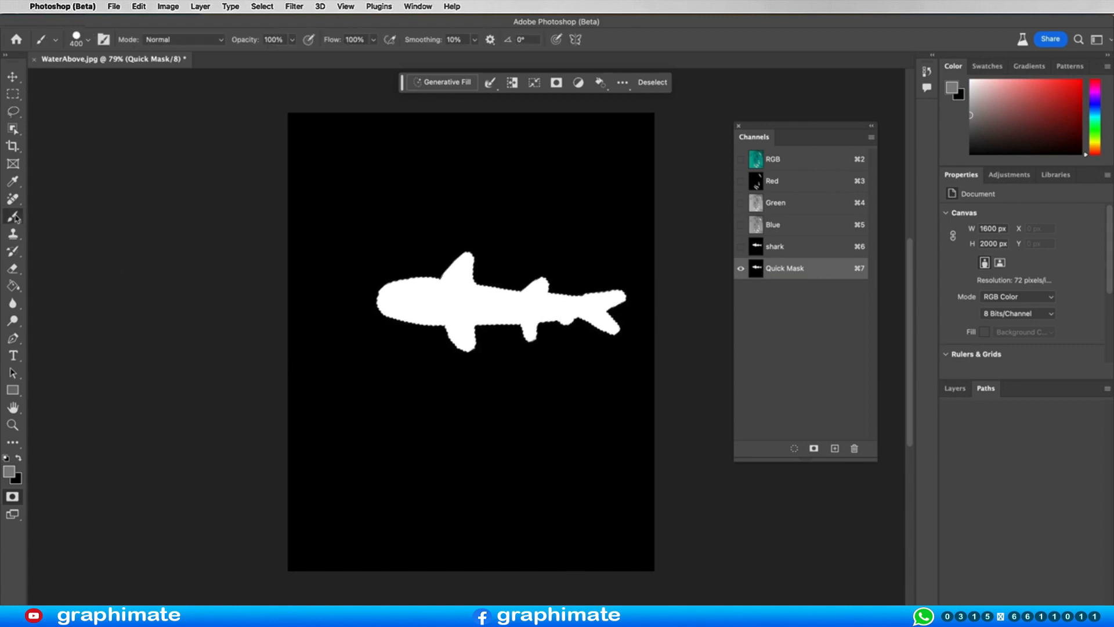
left_click(10, 471)
left_click_drag(724, 203, 732, 172)
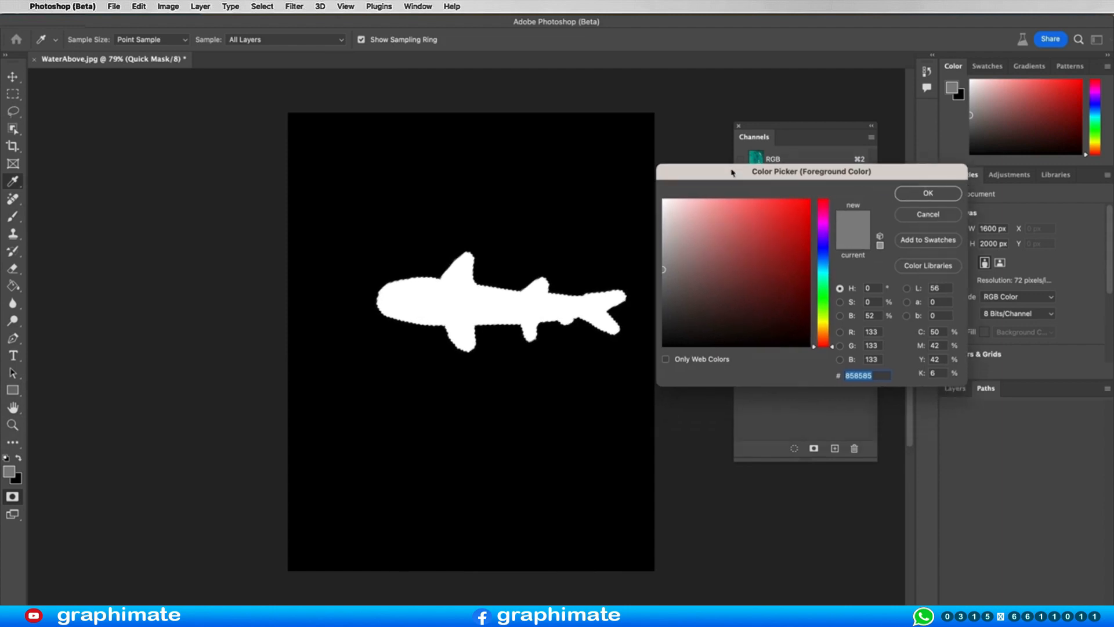
left_click_drag(665, 221, 663, 200)
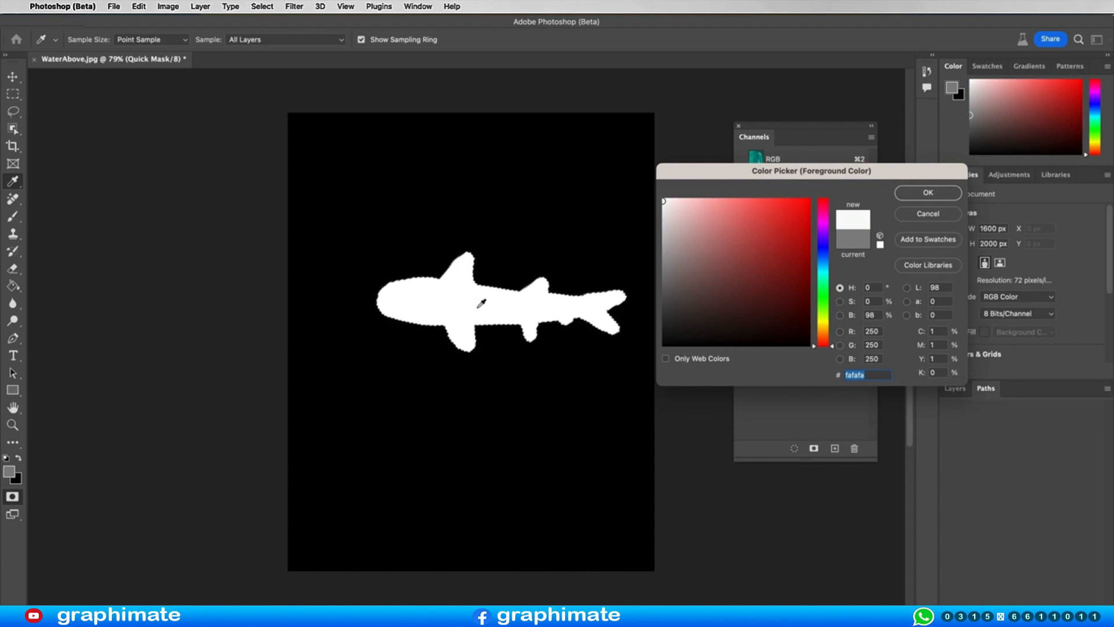
left_click_drag(662, 201, 660, 335)
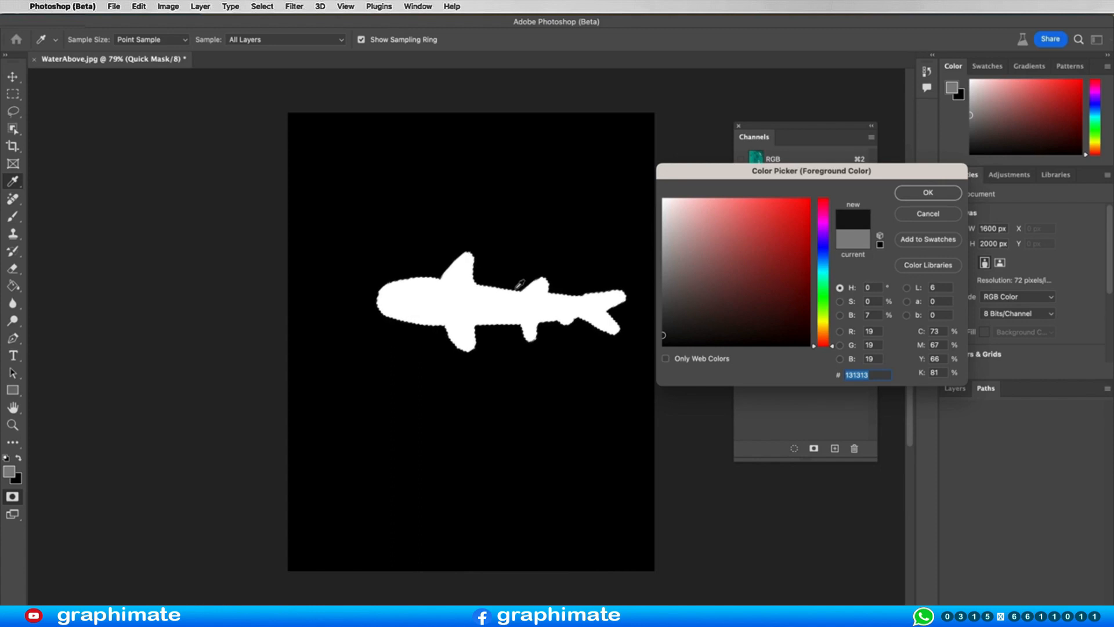
left_click(662, 300)
left_click_drag(662, 300, 663, 302)
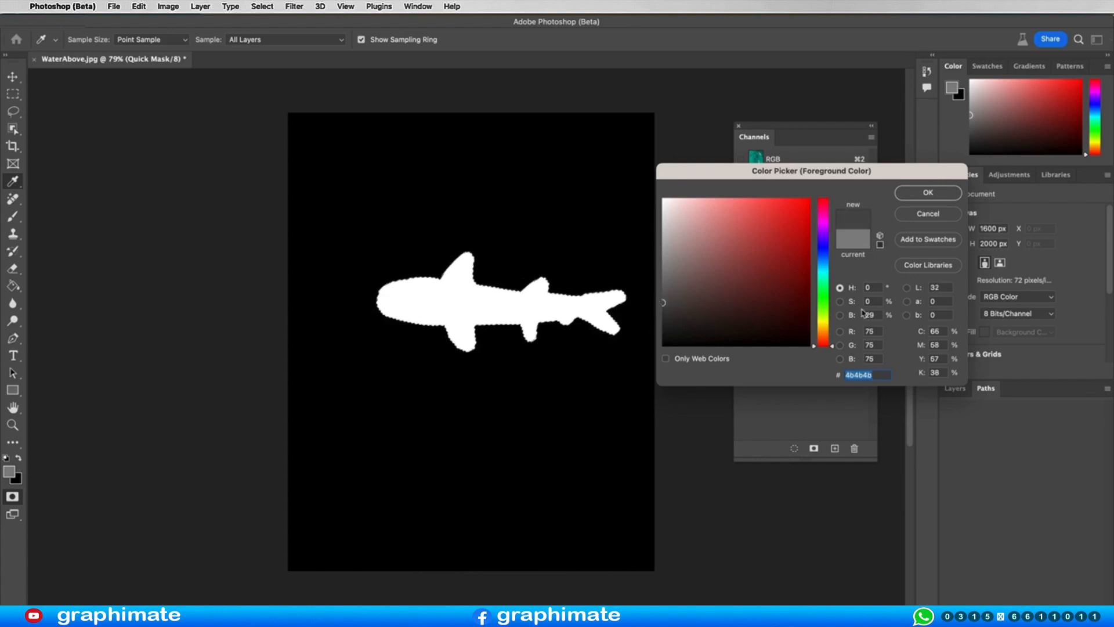
left_click(927, 194)
key("b")
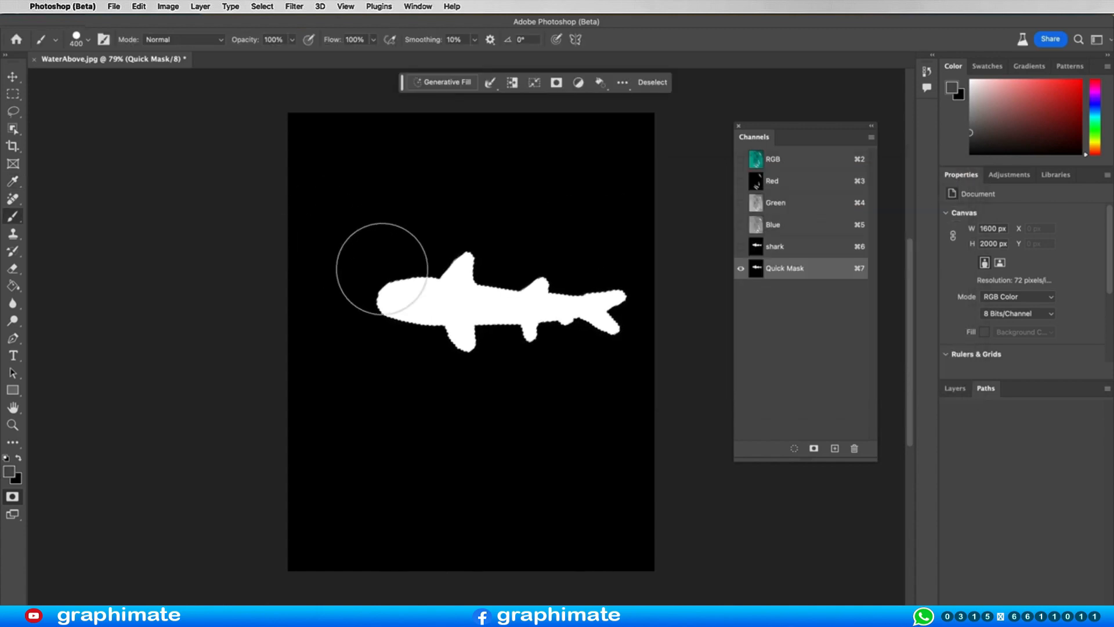
- Fill the shark shape in the Quick Mask with the dark gray foreground color, deselect it and exit Quick Mask mode
key("alt+BackSpace")
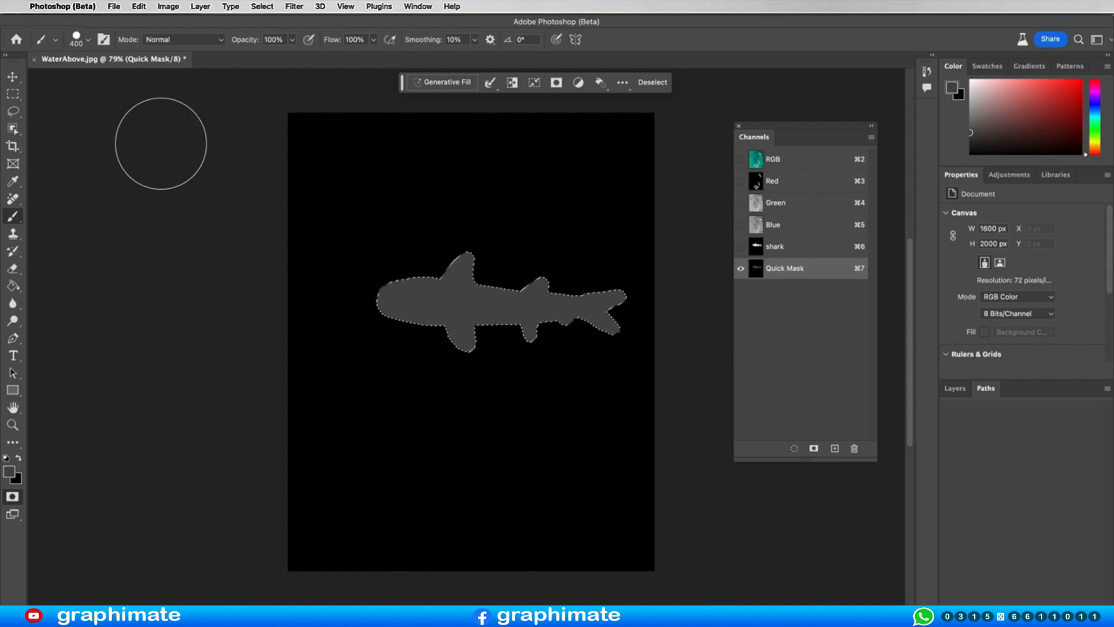
key("super+d")
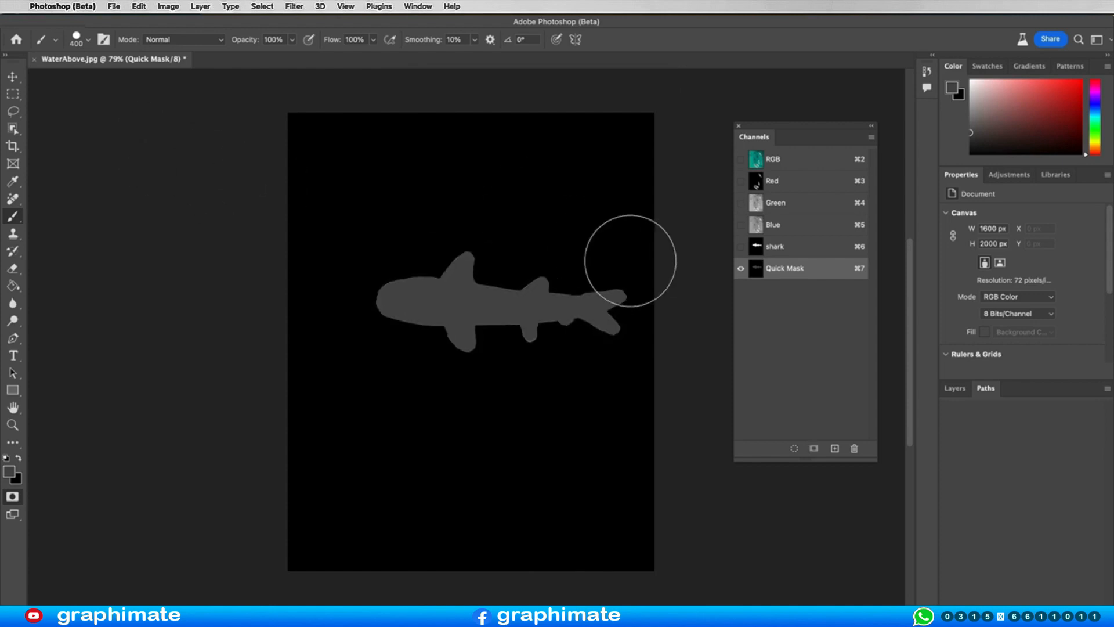
key("q")
left_click(571, 248)
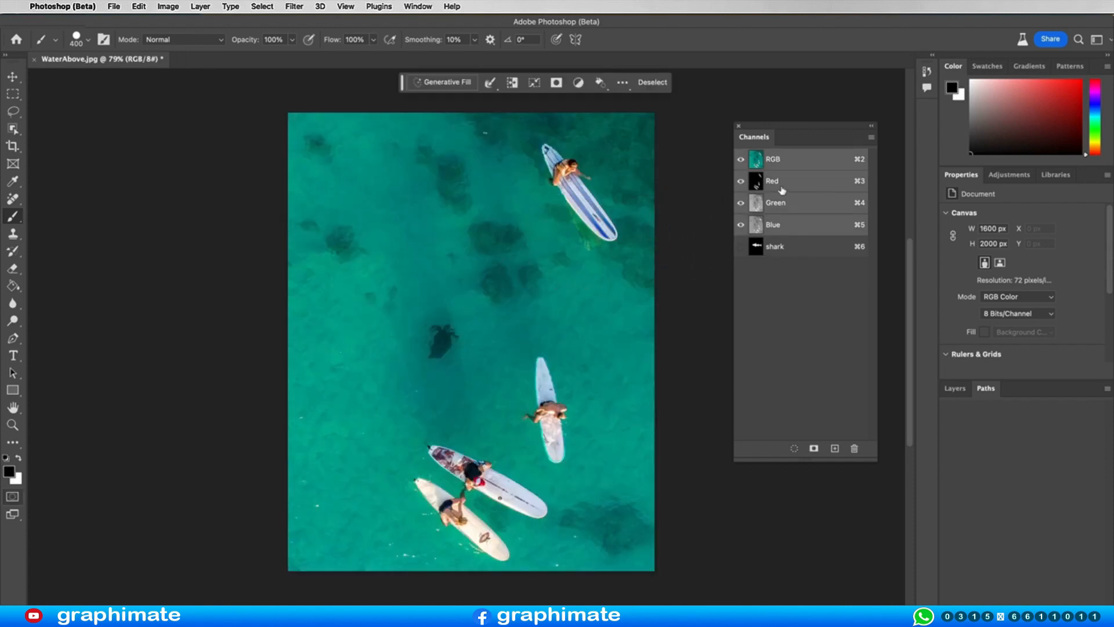
- Toggle Quick Mask mode on and off to check the partially selected shark shape
key("q")
key("q")
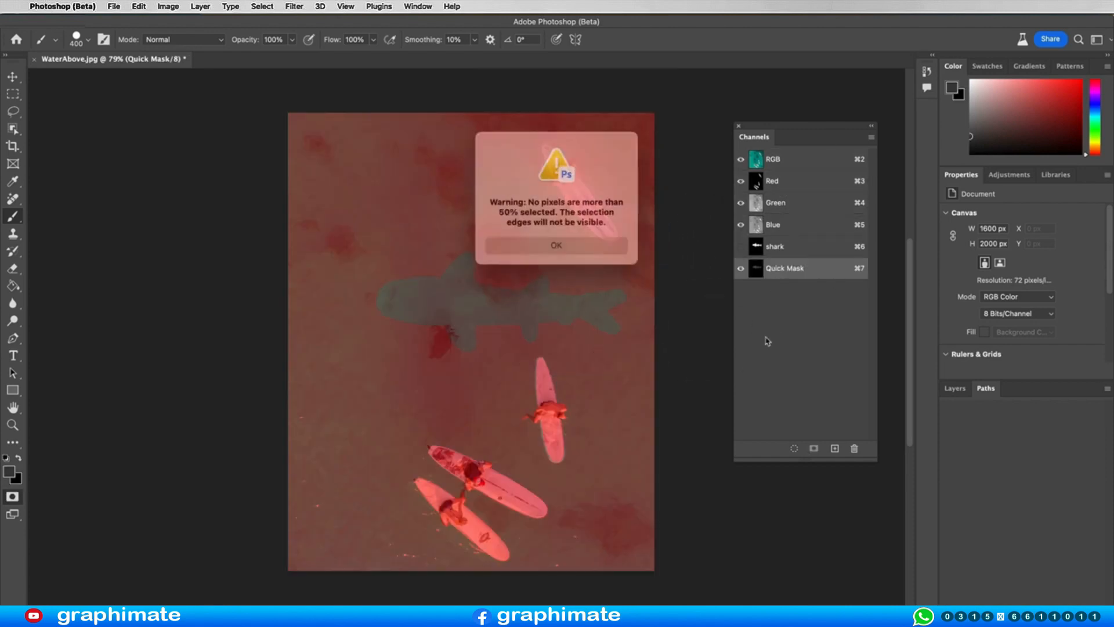
left_click(545, 241)
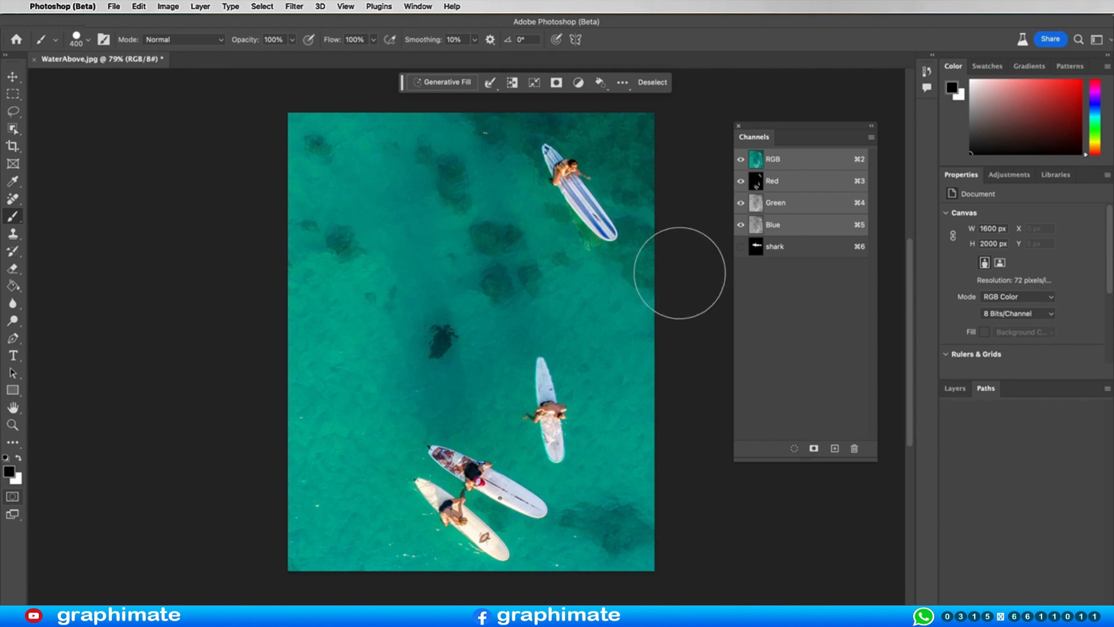
- Test the partial selection by brushing black over the shark area, and undo the painting
mouse_move(249, 223)
left_mouse_down()
mouse_move(398, 286)
mouse_move(360, 360)
mouse_move(610, 476)
left_mouse_up()
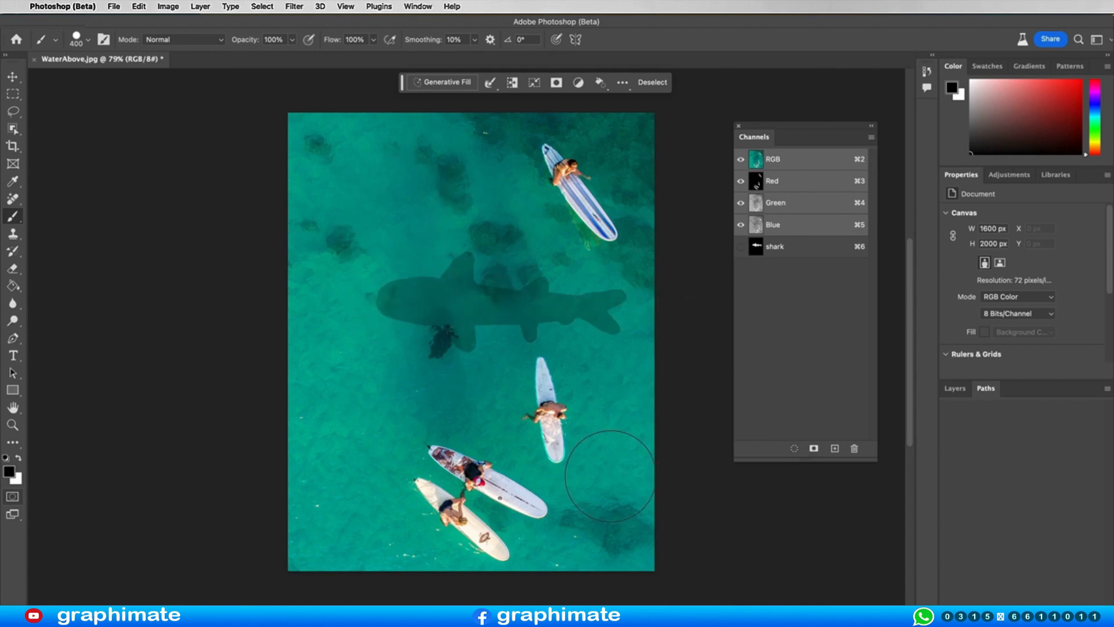
key("super+z")
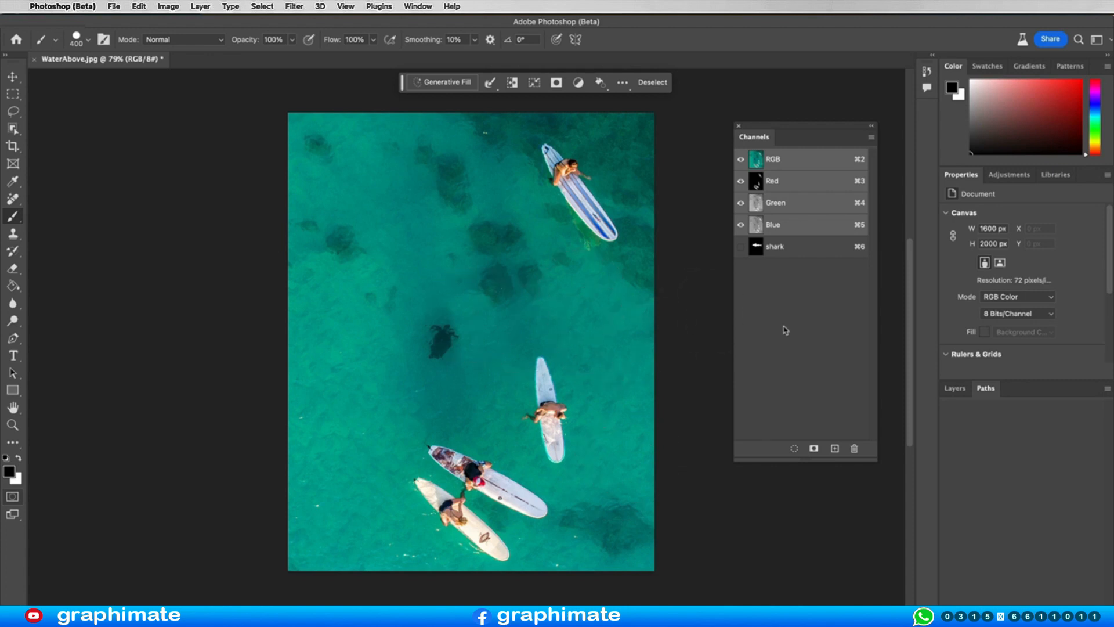
- Generate a "shark" within the partial selection using Generative Fill and preview its second and third variations
left_click(955, 387)
left_click(442, 82)
type("shark")
left_click(607, 84)
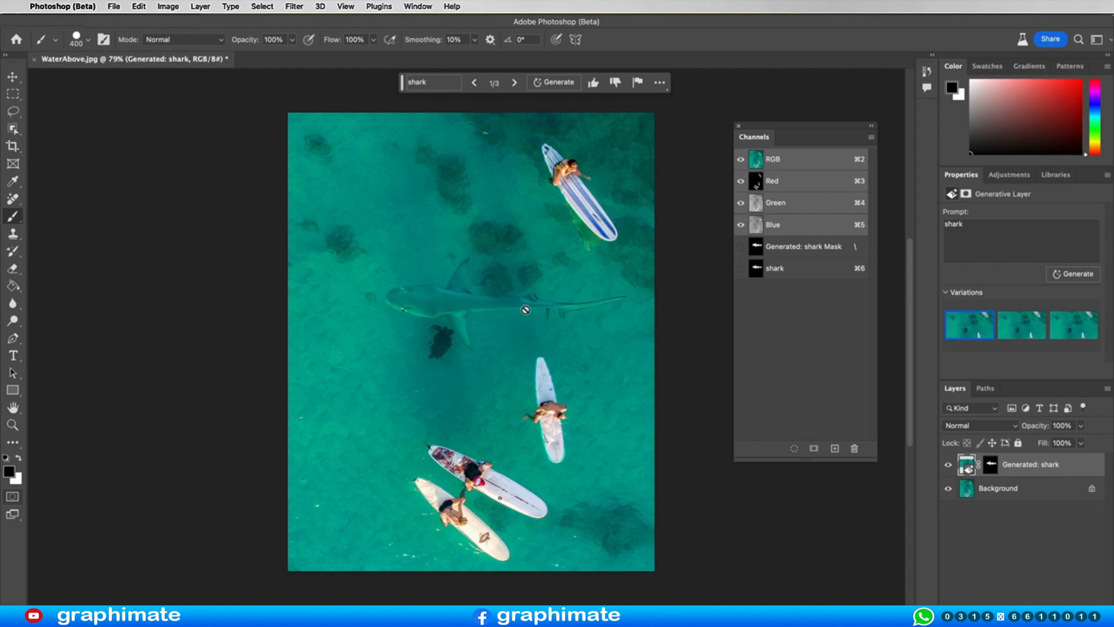
left_click(1035, 334)
left_click(1072, 328)
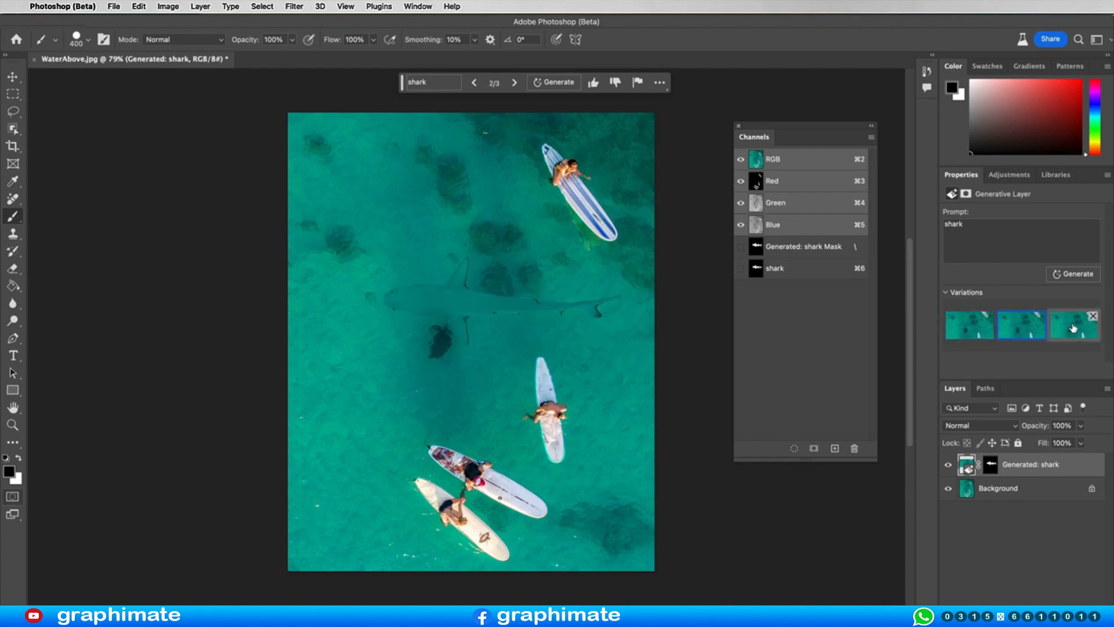
- Compare the second and third shark variations and settle on the third one
left_click(1022, 321)
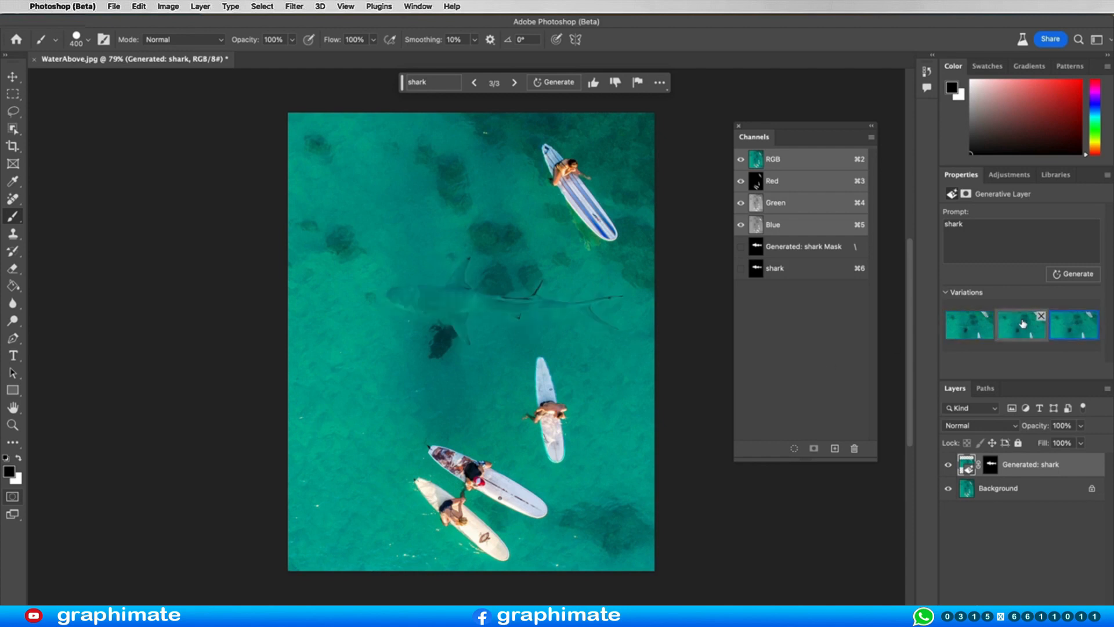
left_click(1058, 327)
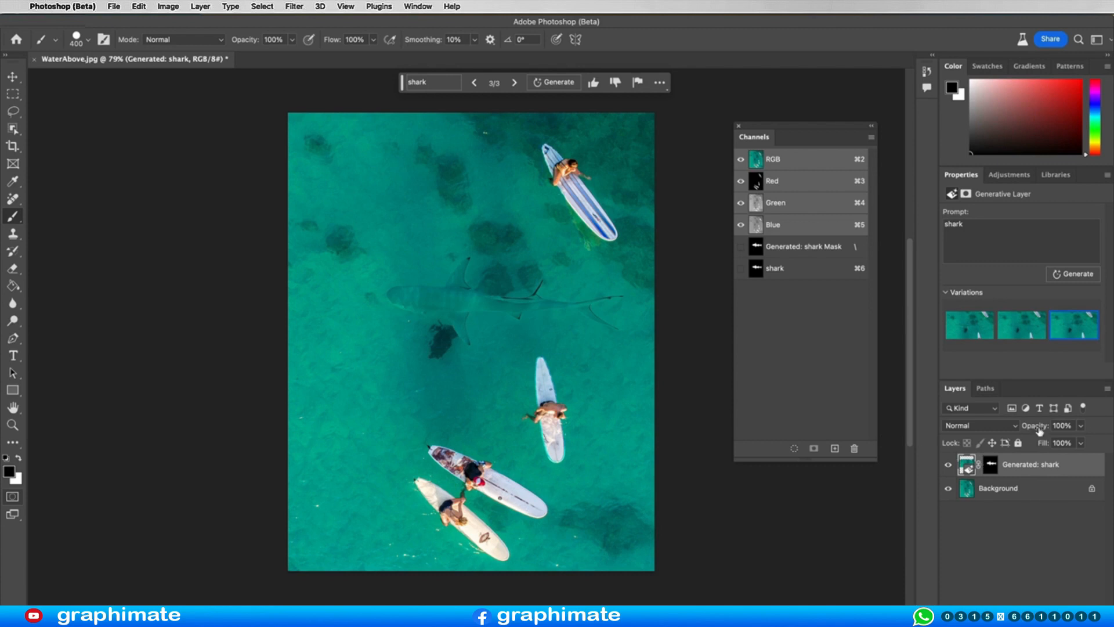
left_click_drag(1044, 426, 1106, 415)
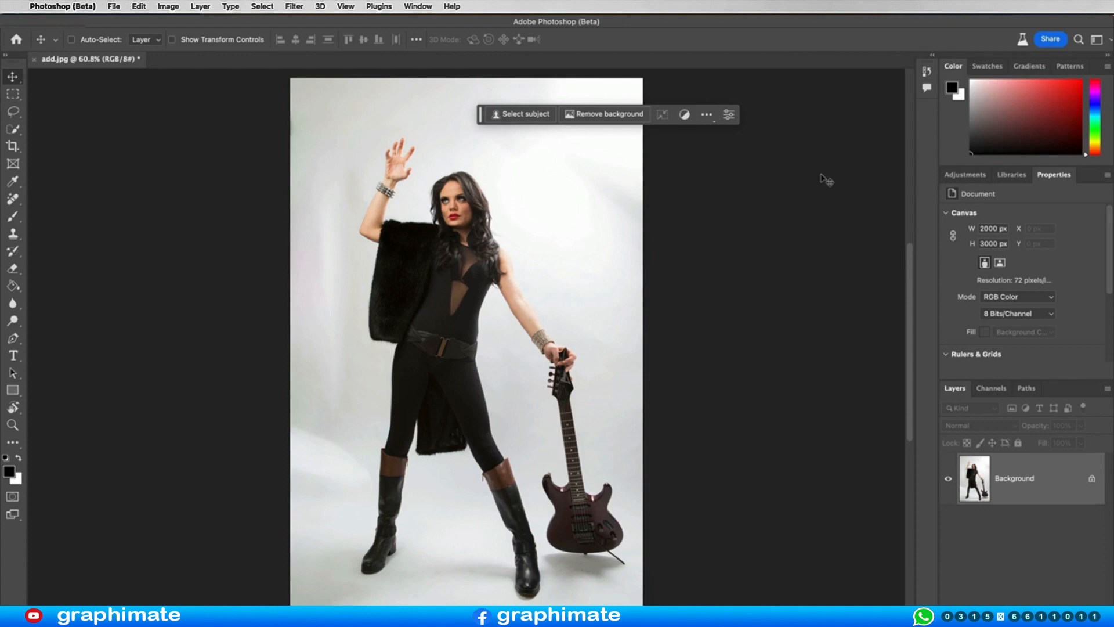
- Lasso the woman's torso from the neckline and shoulder down to the belt in add.jpg
left_click(13, 111)
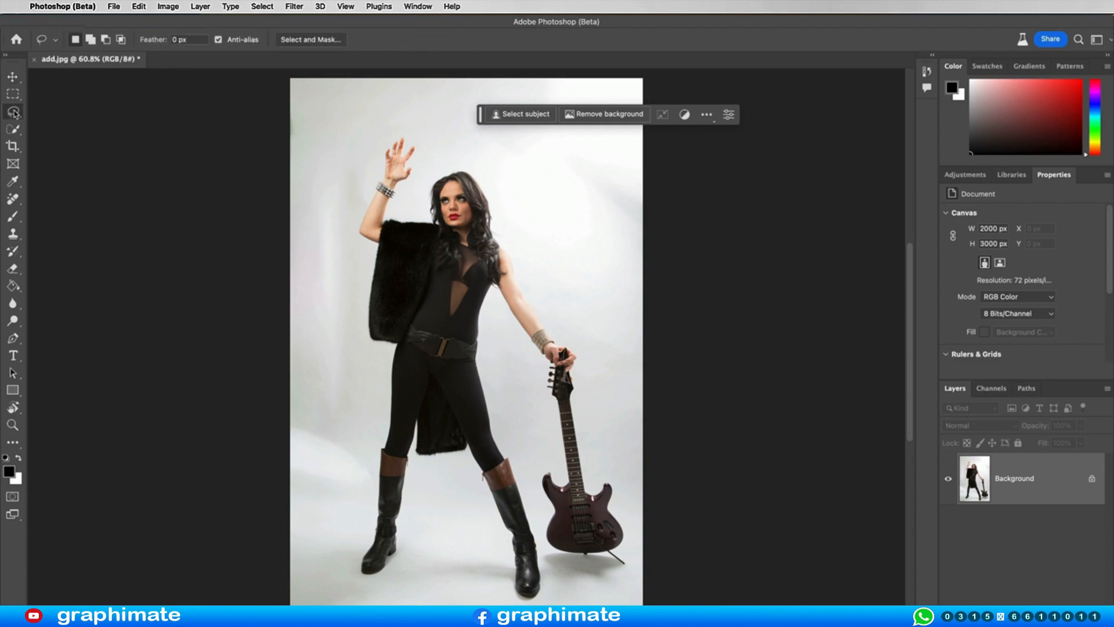
left_click(46, 111)
left_click_drag(364, 225, 502, 244)
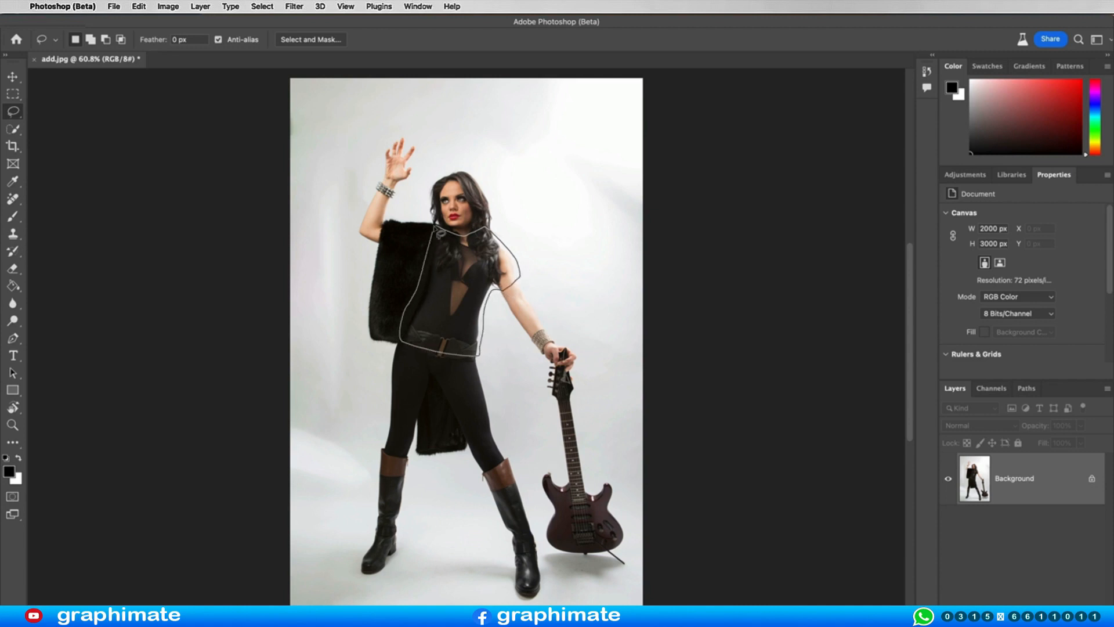
left_click_drag(436, 238, 434, 234)
- Generate a "dark blue tshirt" in the torso selection using Generative Fill
left_click(520, 114)
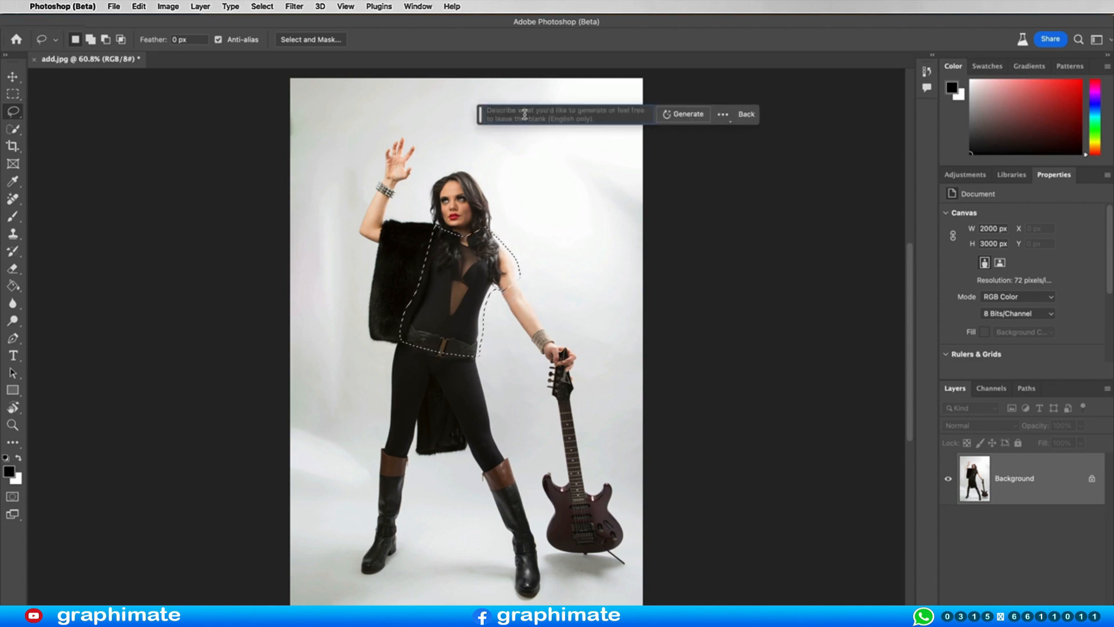
type("d")
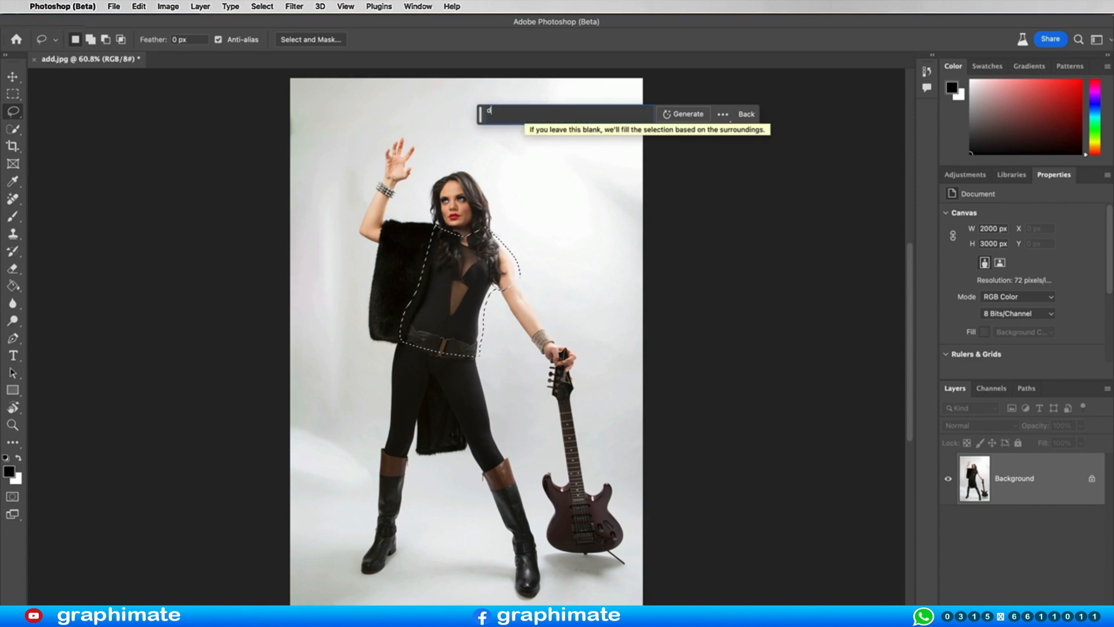
type("ark blue ts")
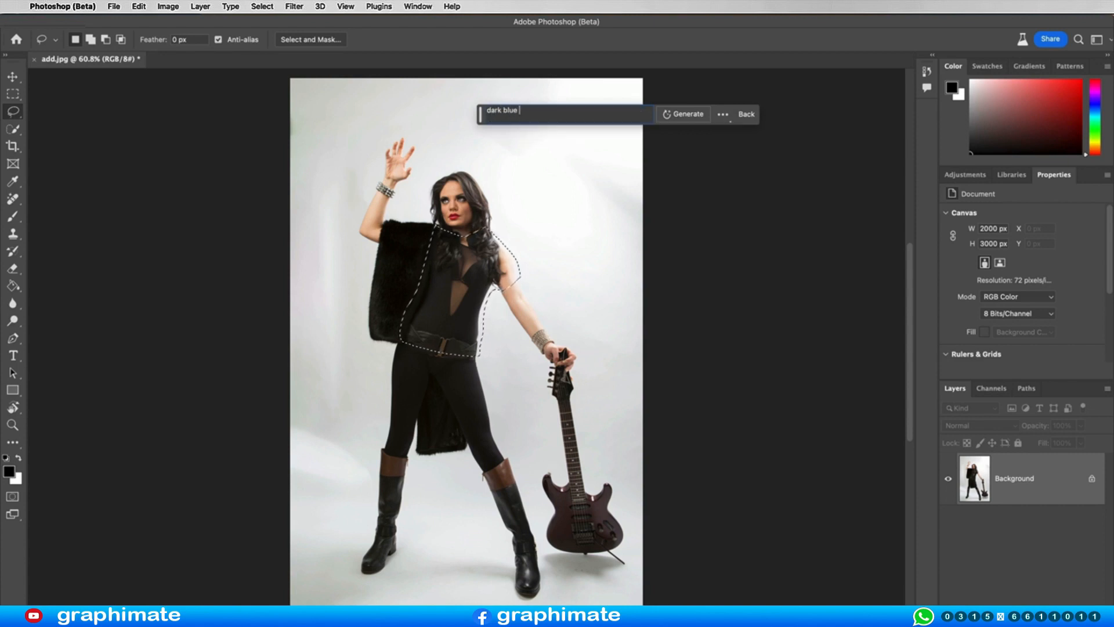
type("hirt")
left_click(697, 116)
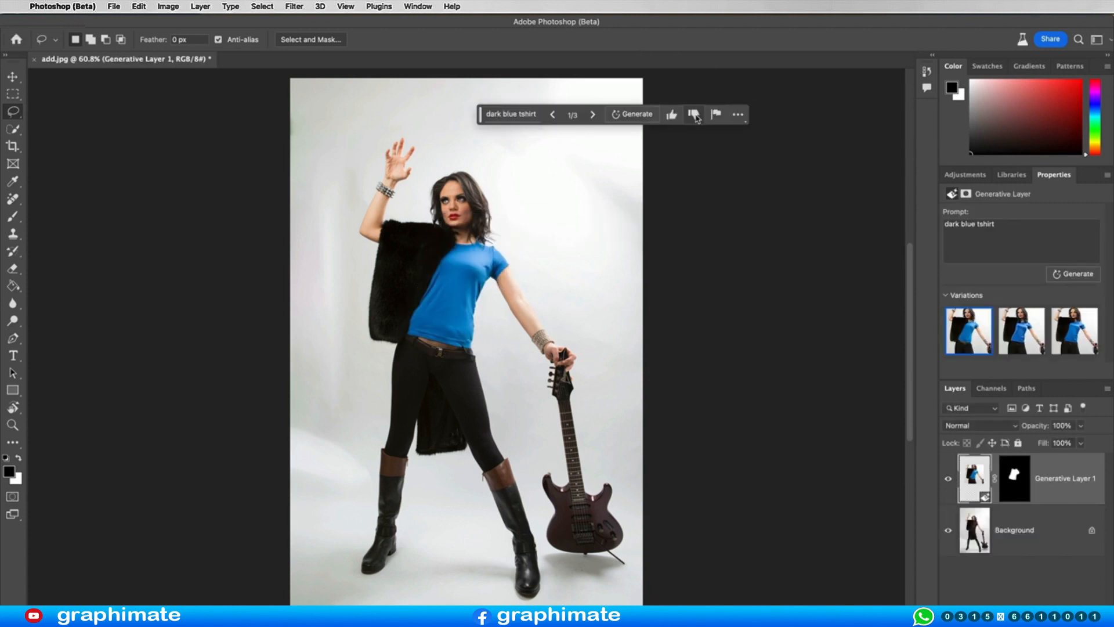
- Preview the second and third blue T-shirt variations, and return to the first one
left_click(1026, 335)
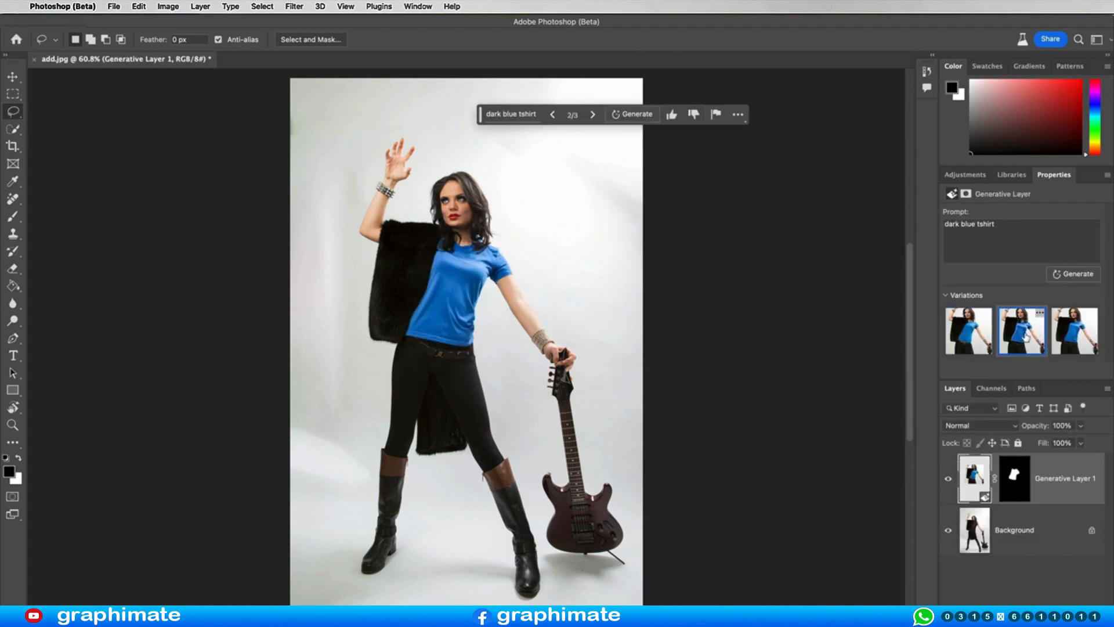
left_click(1074, 338)
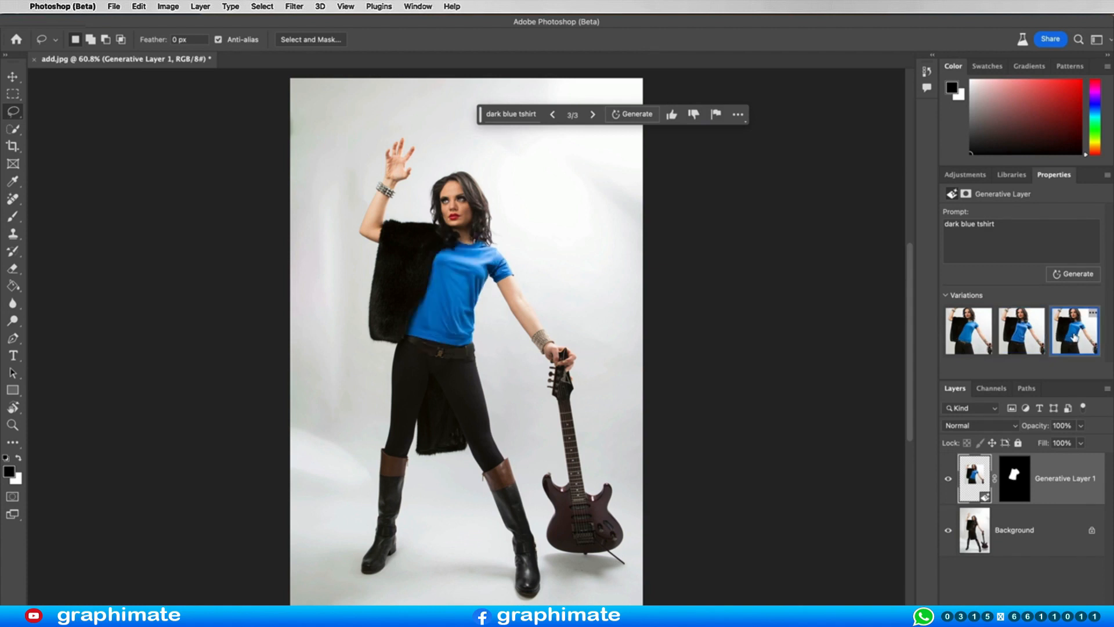
left_click(970, 339)
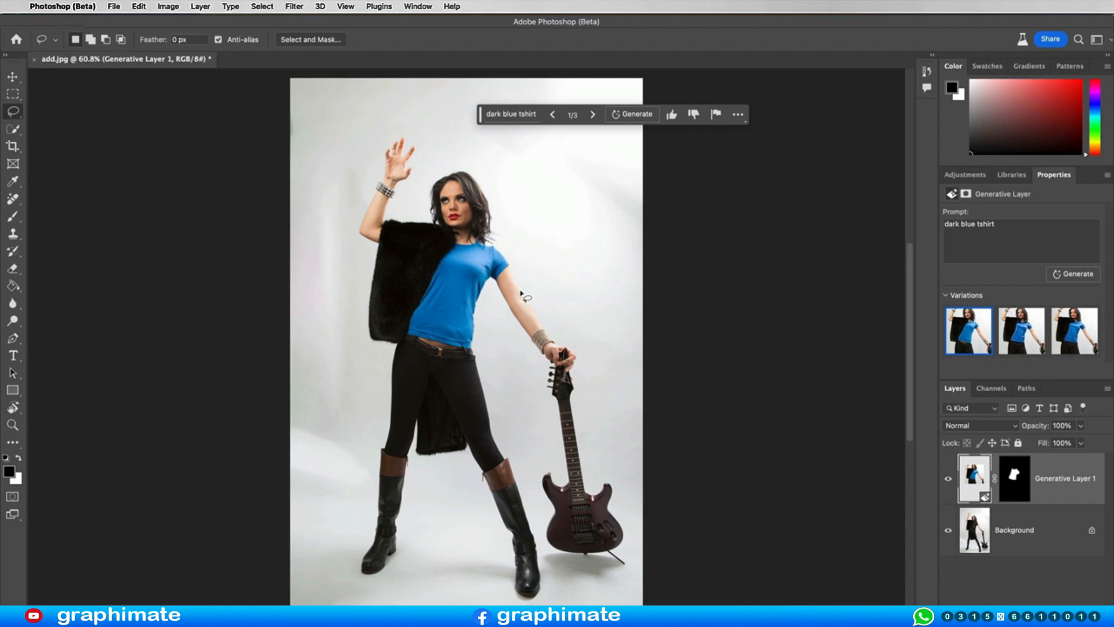
- Change the generative layer's prompt to "deep green tshirt" and generate new variations
left_click(503, 112)
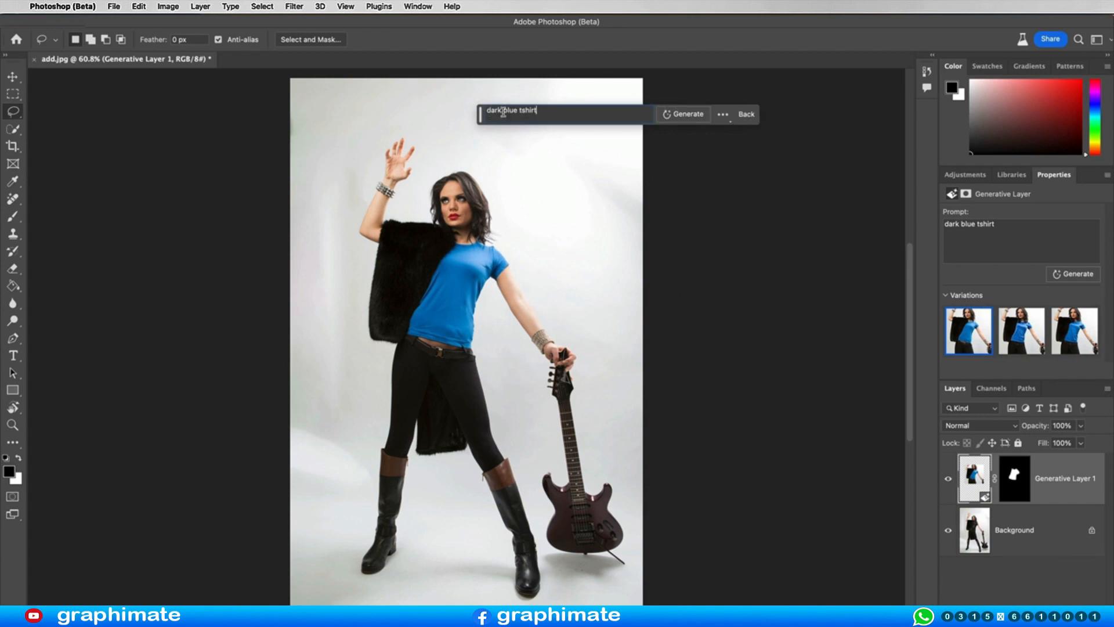
triple_click(516, 109)
left_click(503, 109)
left_click_drag(506, 109, 483, 110)
type("deep green")
left_click(688, 115)
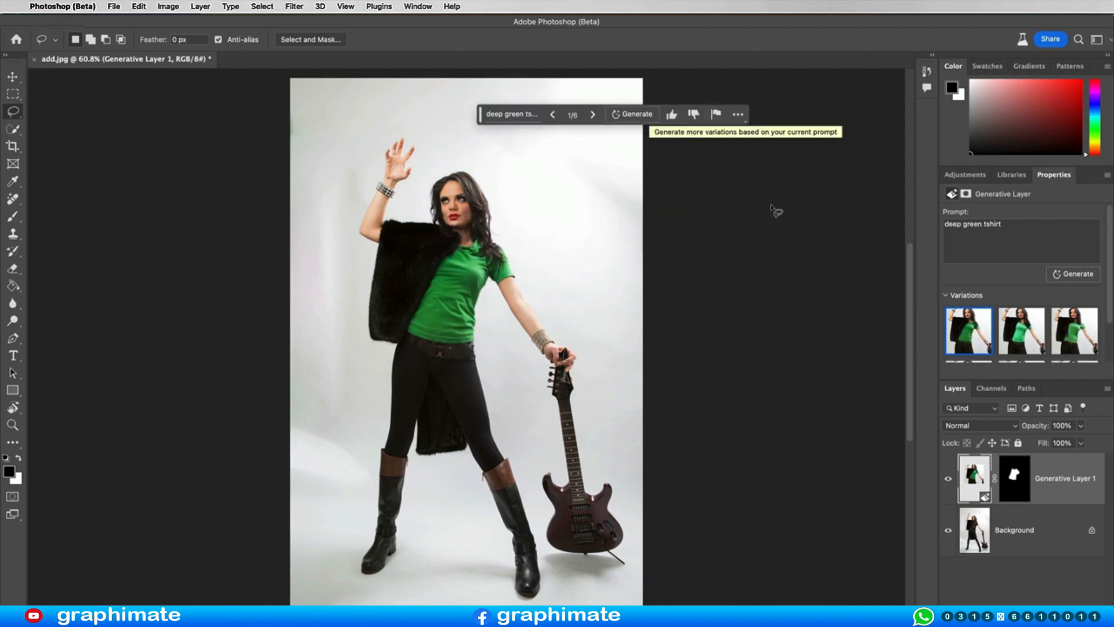
- Preview the second and third green T-shirt variations, and return to the first one
left_click(1016, 335)
left_click(1077, 334)
left_click(969, 330)
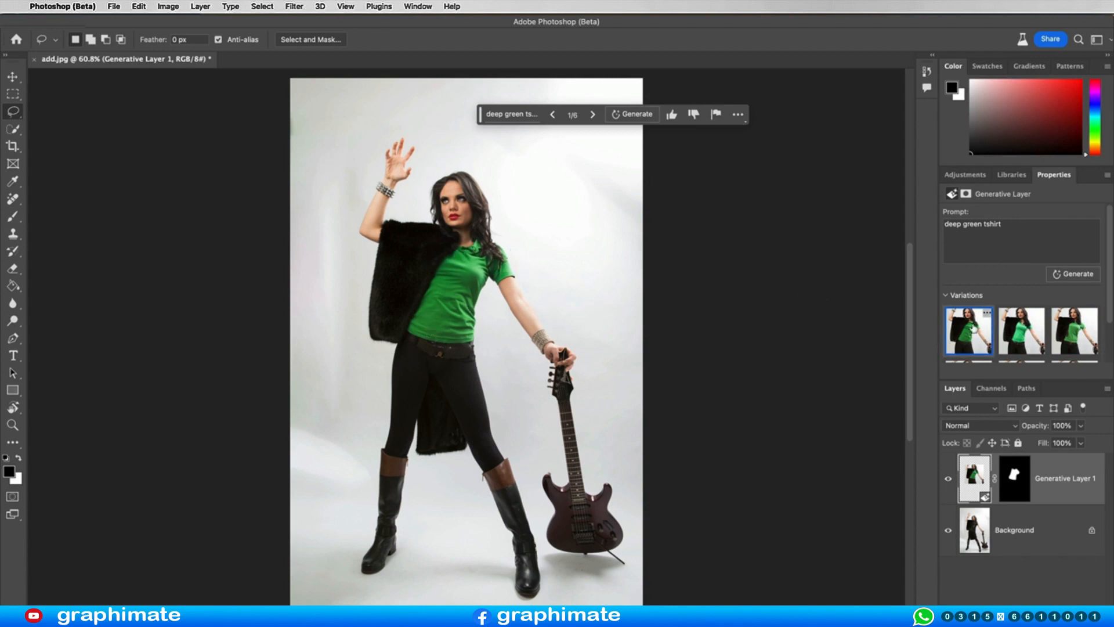
- Undock the generative layer's properties to see all variations, and switch back to the first dark blue T-shirt
left_click(1012, 175)
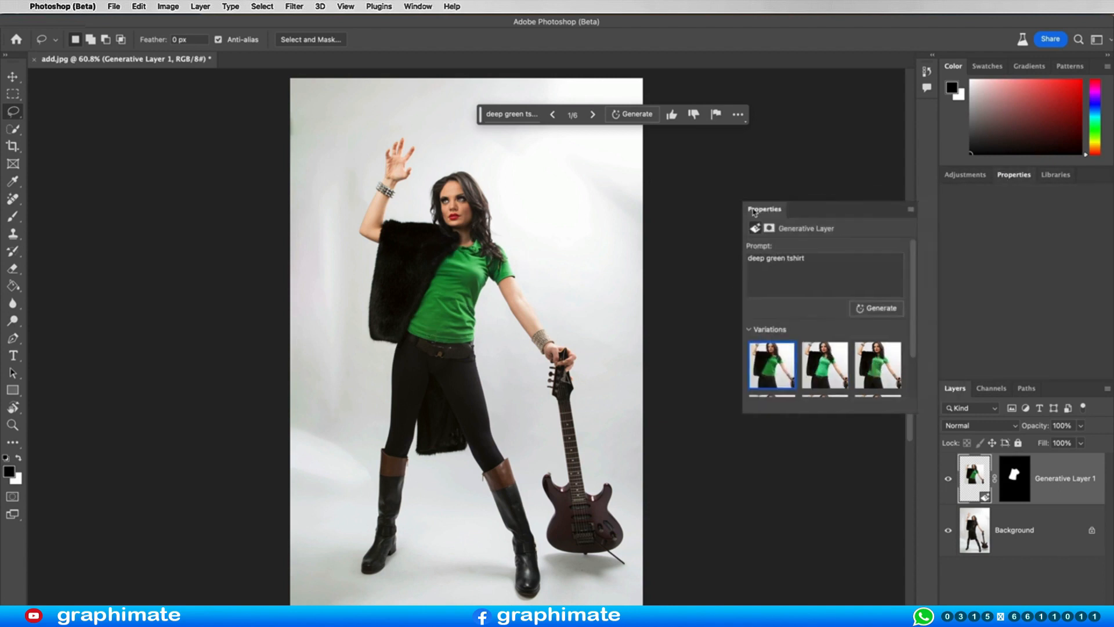
left_click(738, 400)
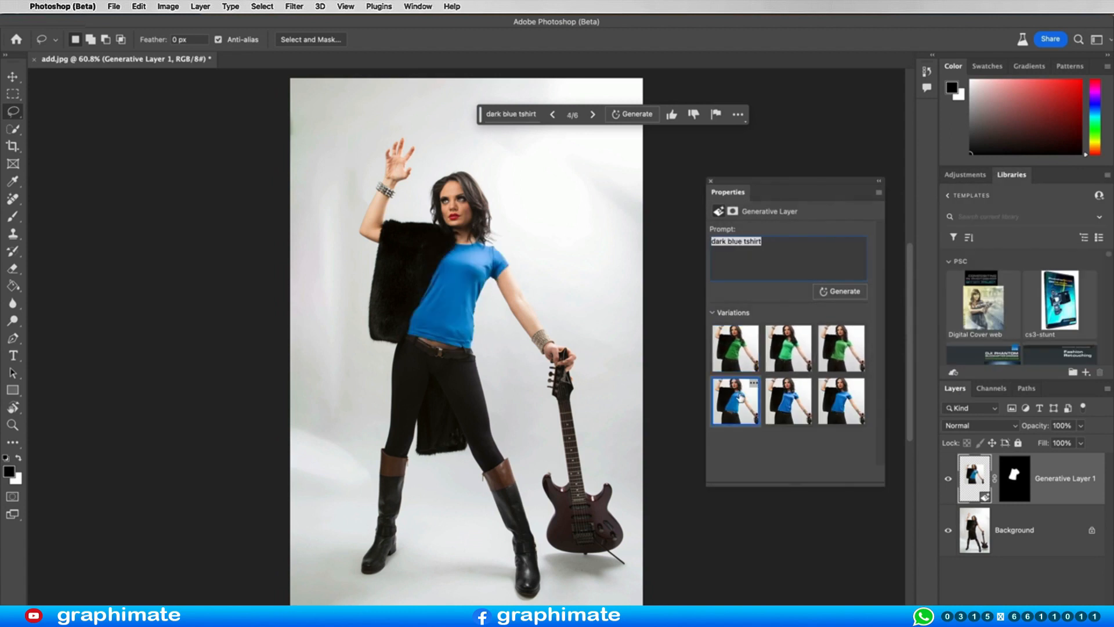
left_click(732, 348)
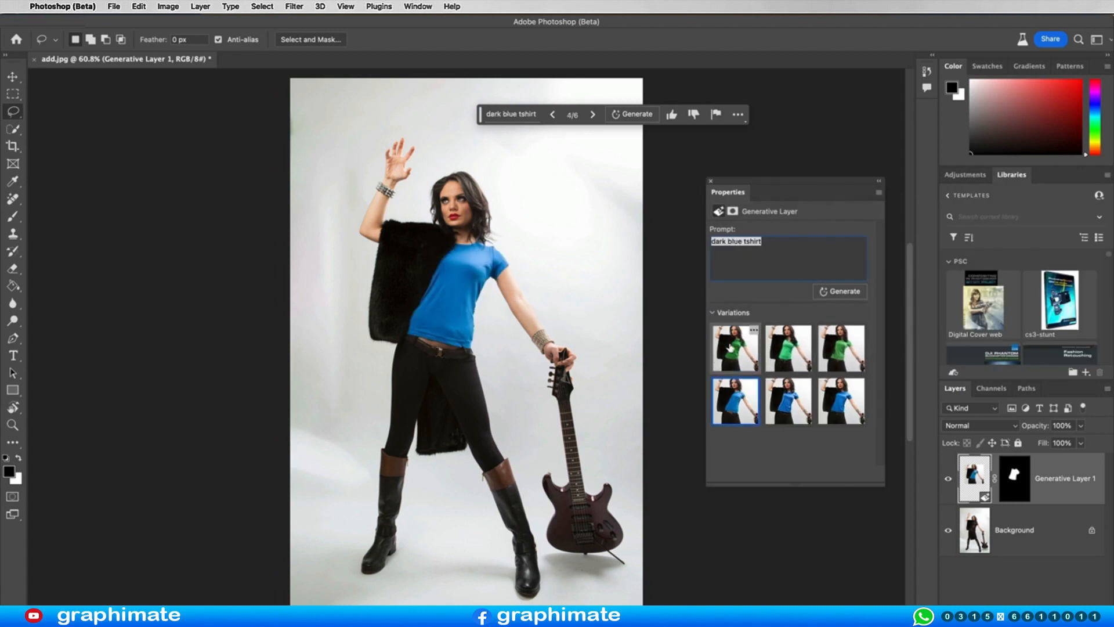
left_click(730, 405)
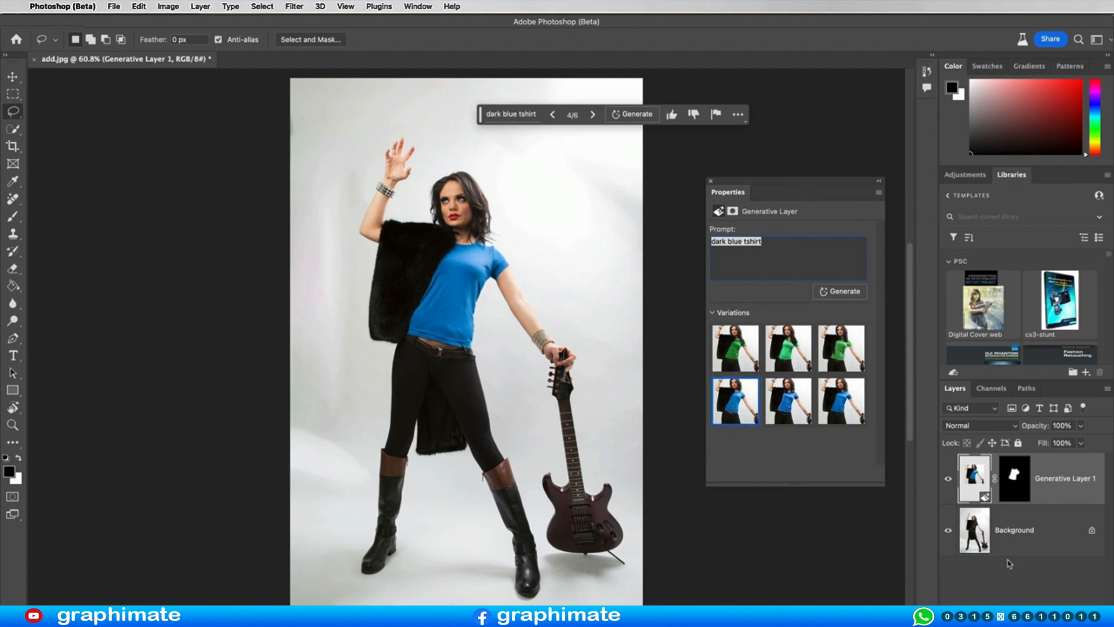
- Add a Hue/Saturation adjustment above the T-shirt's generative layer and clip it to that layer
left_click(1028, 614)
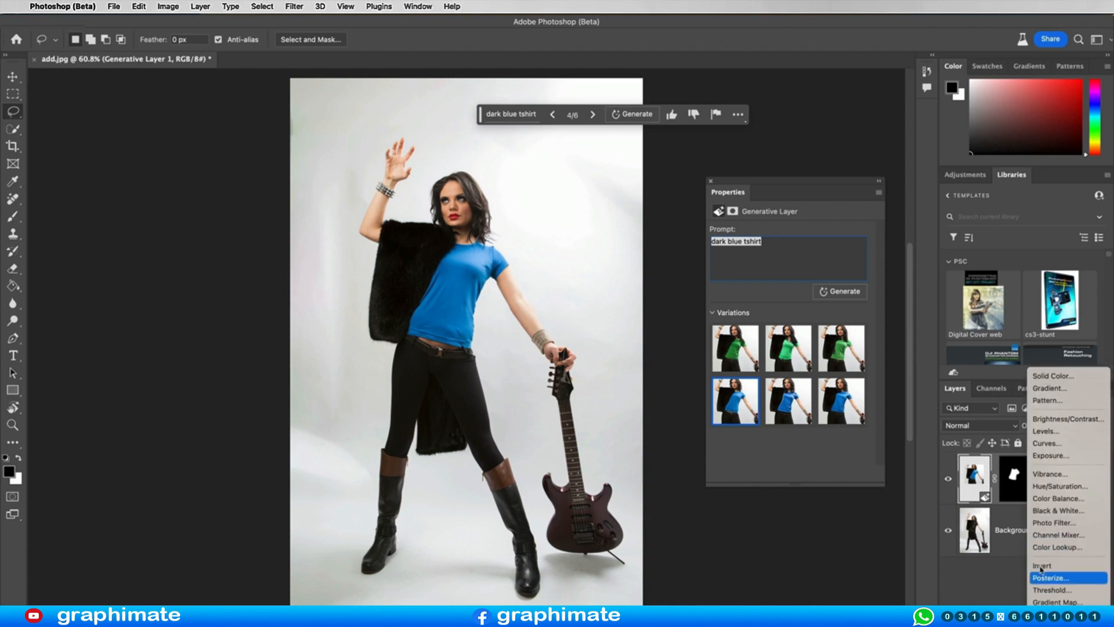
left_click(1039, 487)
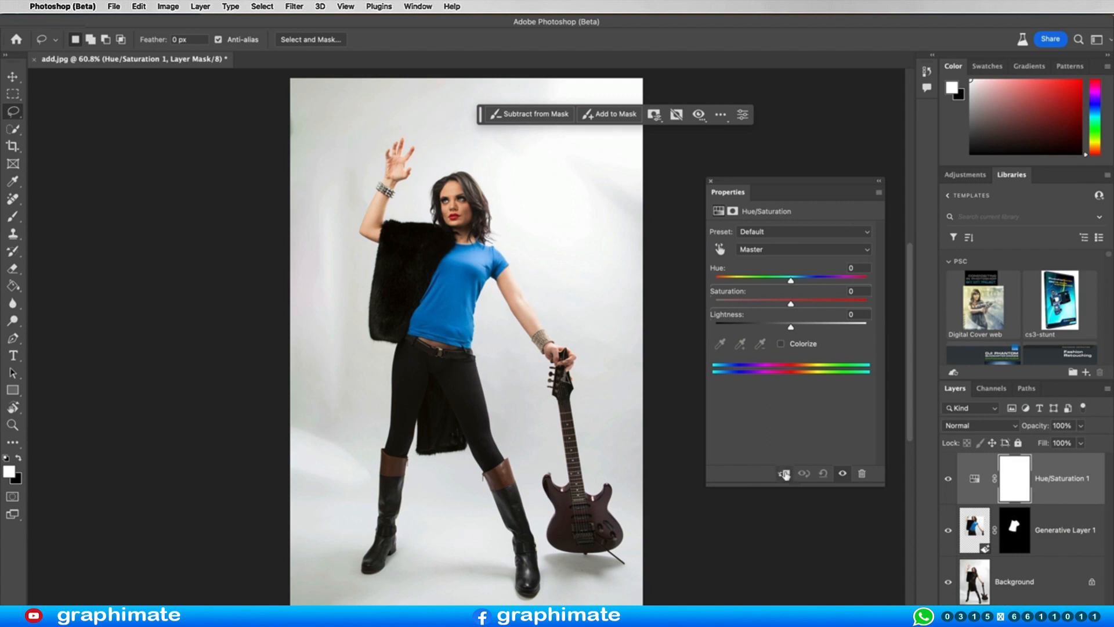
left_click(784, 475)
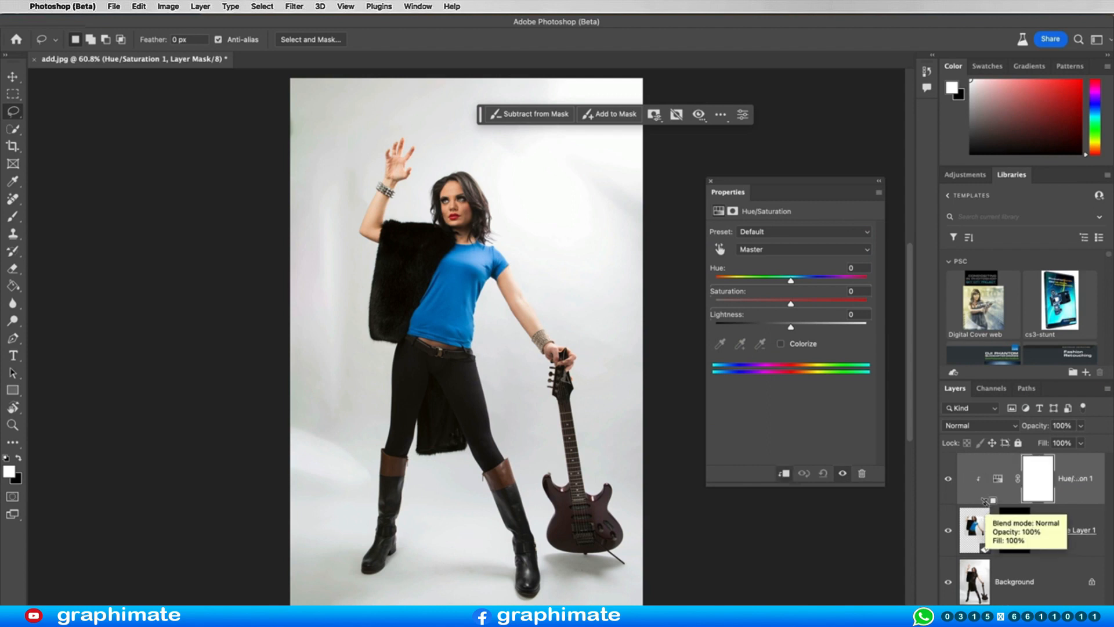
left_click(985, 504, "alt")
left_click(986, 503, "alt")
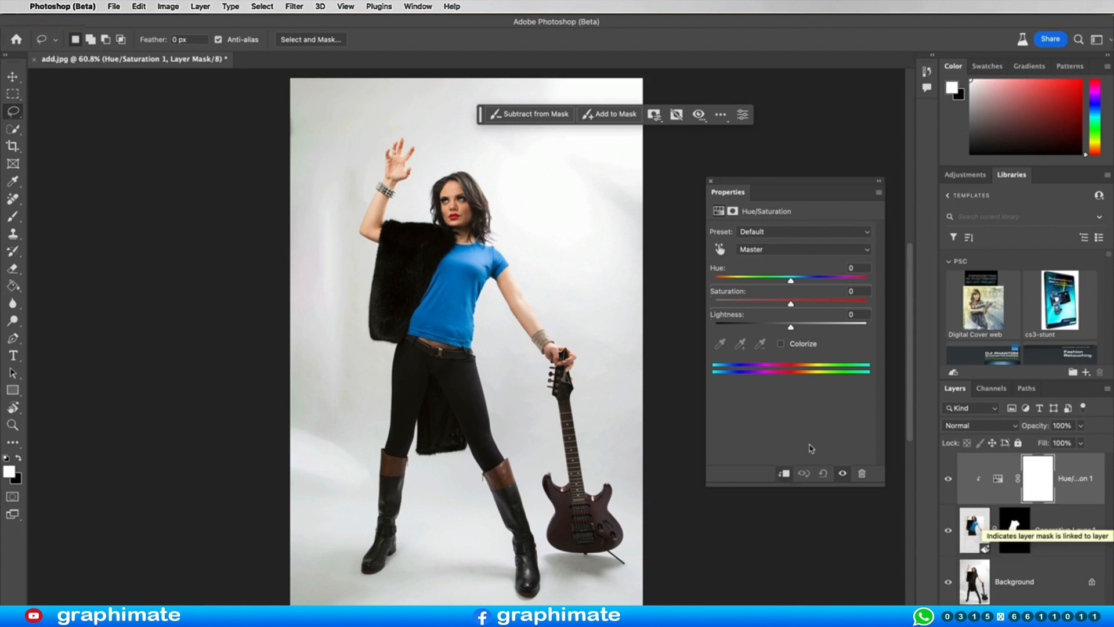
- Try shifting the Master hue to -77 on the clipped adjustment, and undo the change
left_click_drag(791, 281, 747, 277)
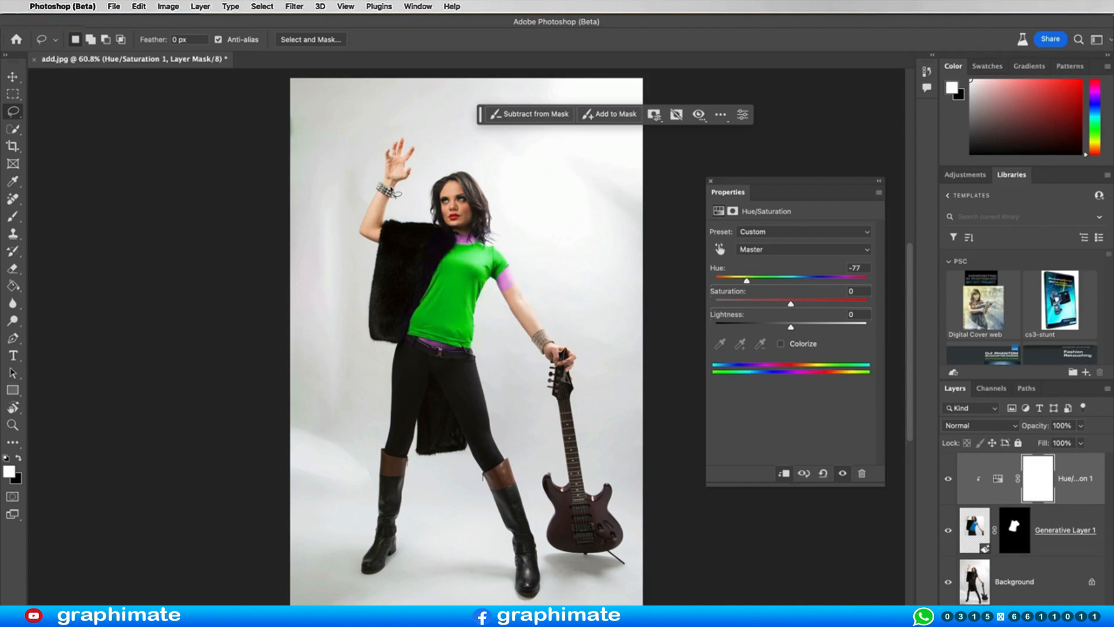
key("super+z")
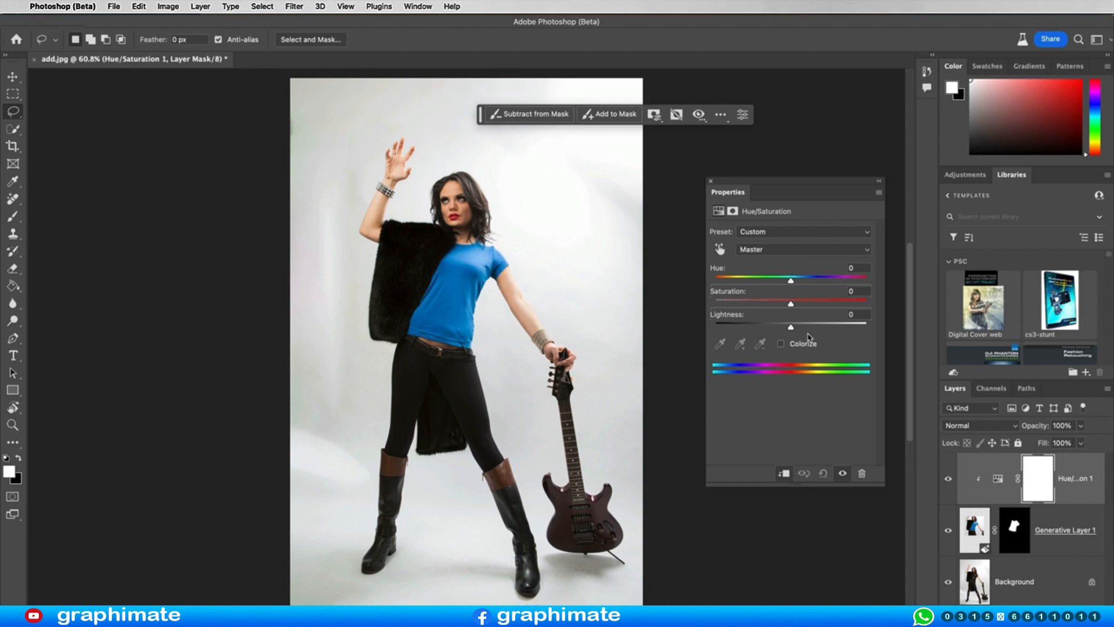
- Sample the blue T-shirt to target the Cyans range, and shift its hue to -101
left_click(720, 249)
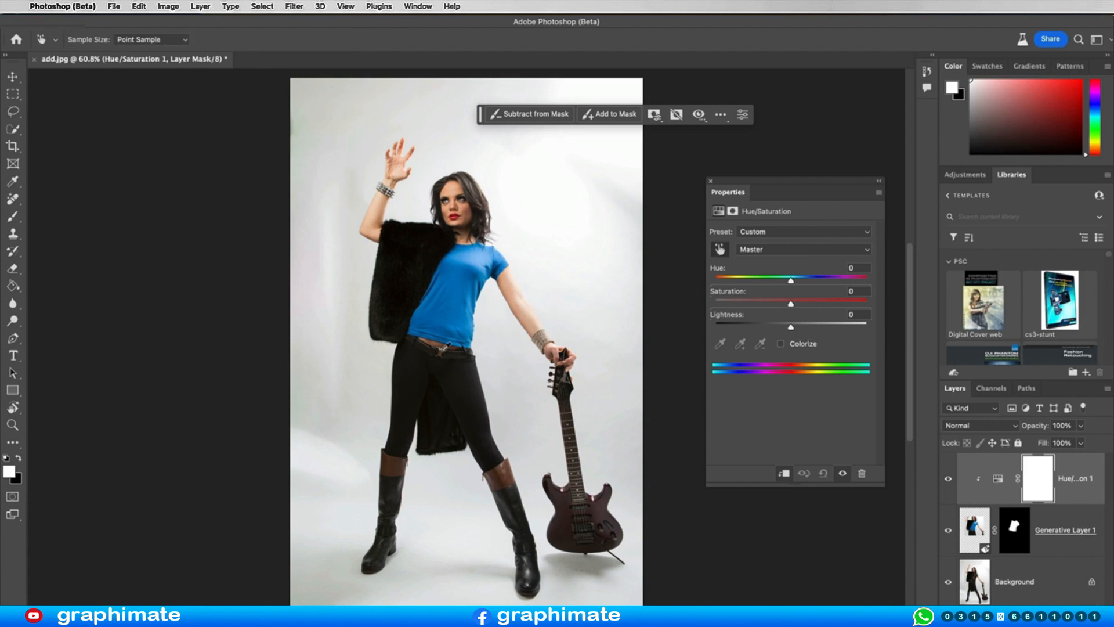
left_click(461, 289)
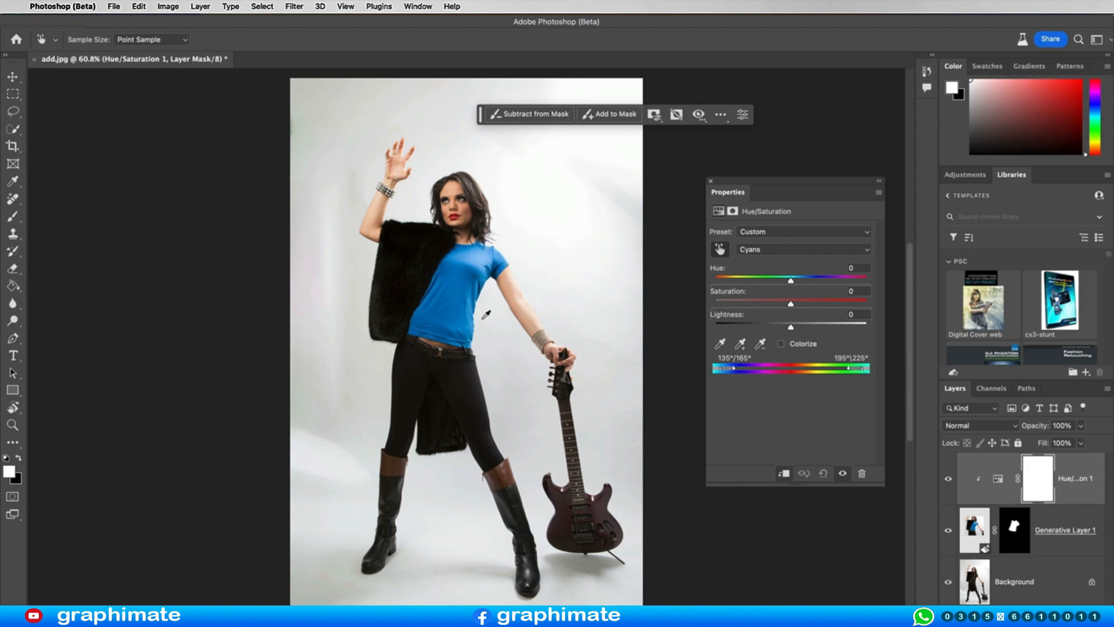
left_click_drag(791, 280, 739, 282)
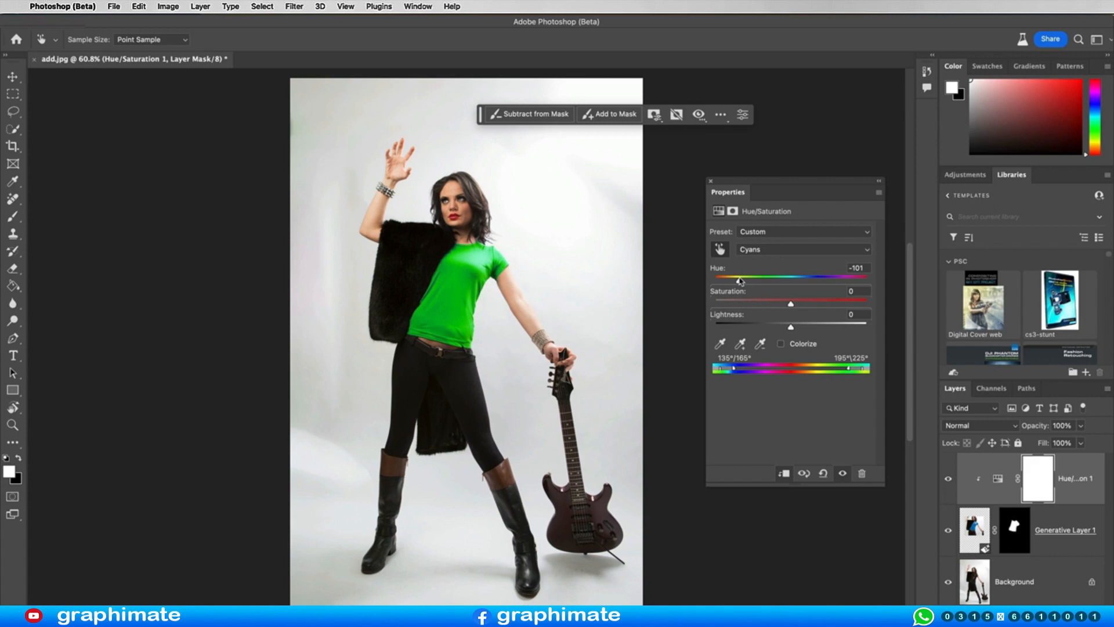
- Refine the Cyans range to 130°/151° and 221°\239°, and set Hue to -60, Saturation to +2 and Lightness to -29
mouse_move(735, 371)
left_mouse_down()
mouse_move(783, 371)
mouse_move(724, 372)
mouse_move(734, 372)
left_mouse_up()
left_click_drag(850, 369, 843, 370)
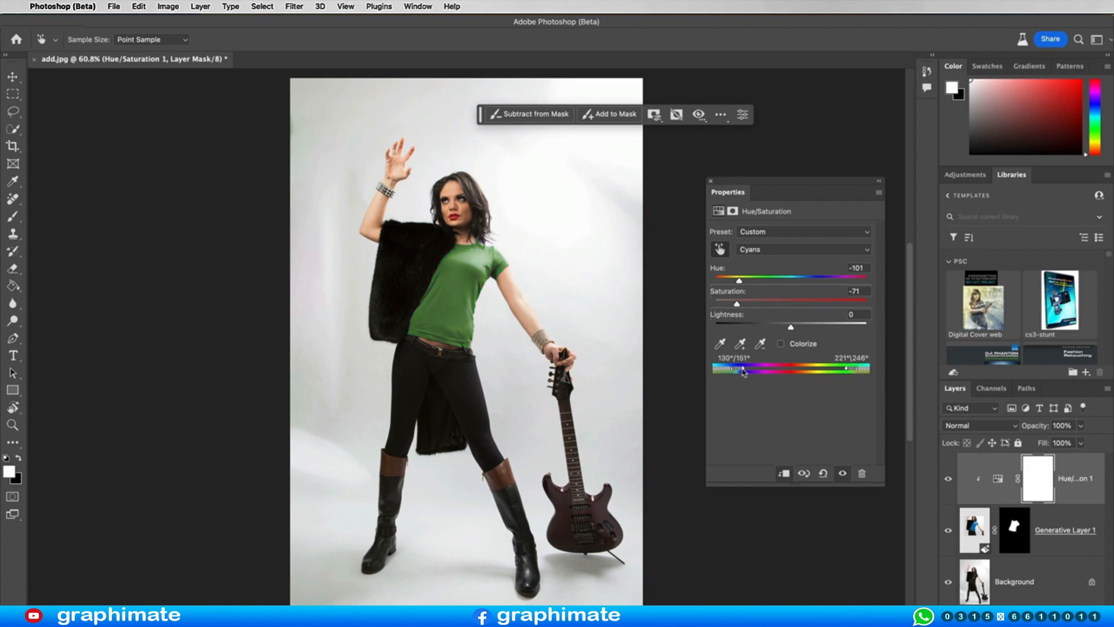
left_click_drag(738, 308, 792, 309)
mouse_move(739, 283)
left_mouse_down()
mouse_move(721, 283)
mouse_move(858, 290)
mouse_move(732, 282)
mouse_move(766, 282)
mouse_move(756, 281)
mouse_move(766, 303)
mouse_move(701, 314)
mouse_move(868, 307)
mouse_move(772, 311)
mouse_move(783, 306)
mouse_move(777, 331)
mouse_move(760, 331)
mouse_move(883, 331)
mouse_move(692, 344)
mouse_move(780, 333)
mouse_move(763, 331)
mouse_move(798, 306)
mouse_move(753, 282)
left_mouse_up()
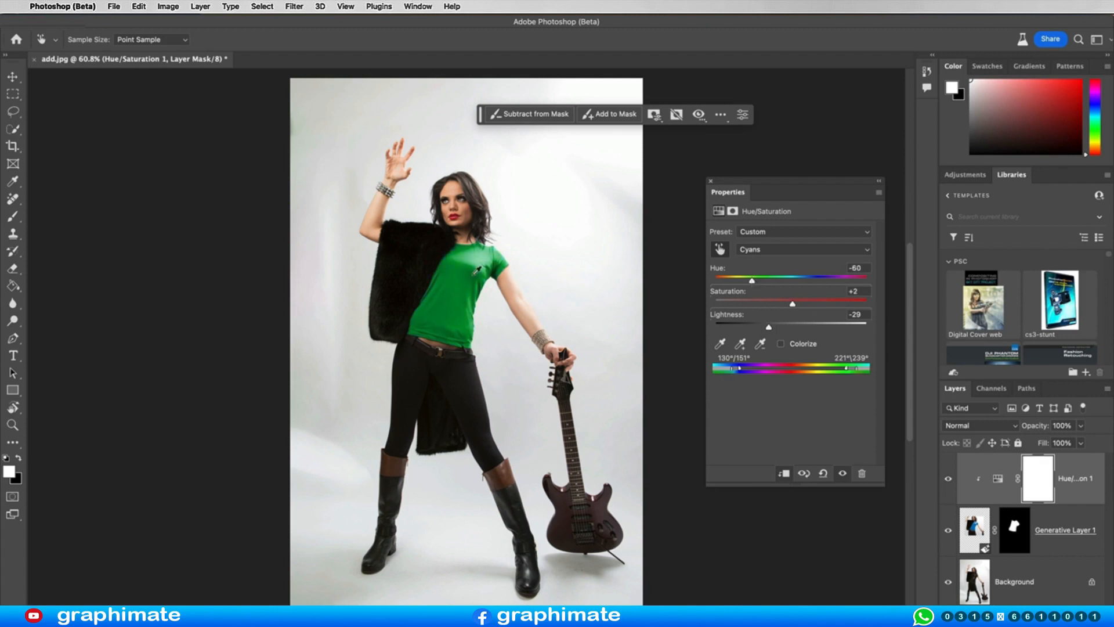